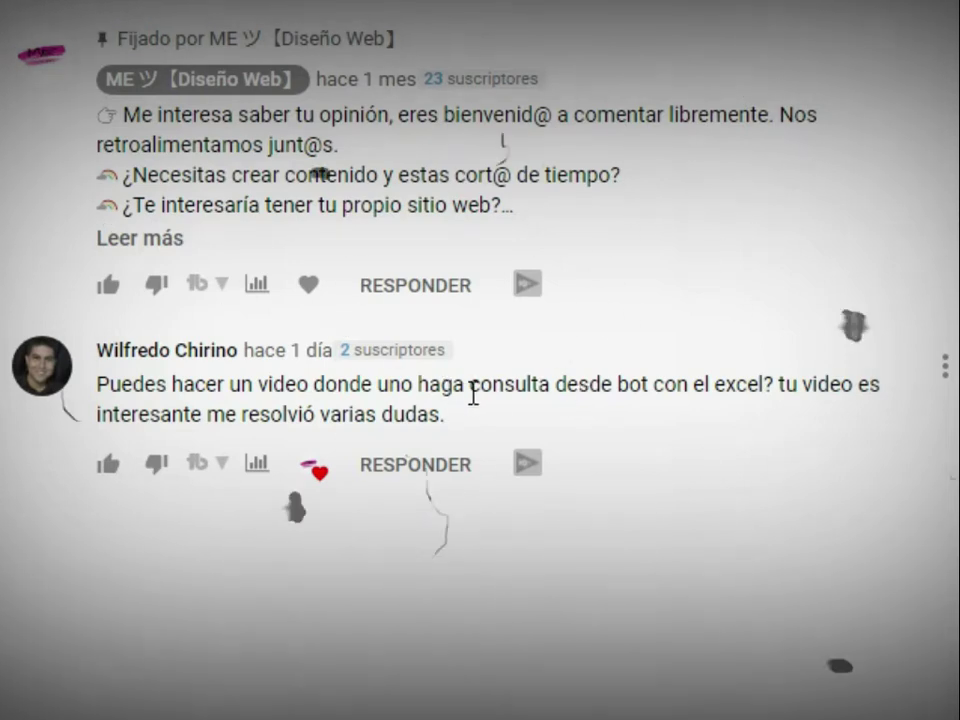
- Highlight the viewer's comment asking for a video on querying a spreadsheet from a bot
{"action": "left_click_drag", "start_coordinate": [481, 386], "coordinate": [766, 388]}
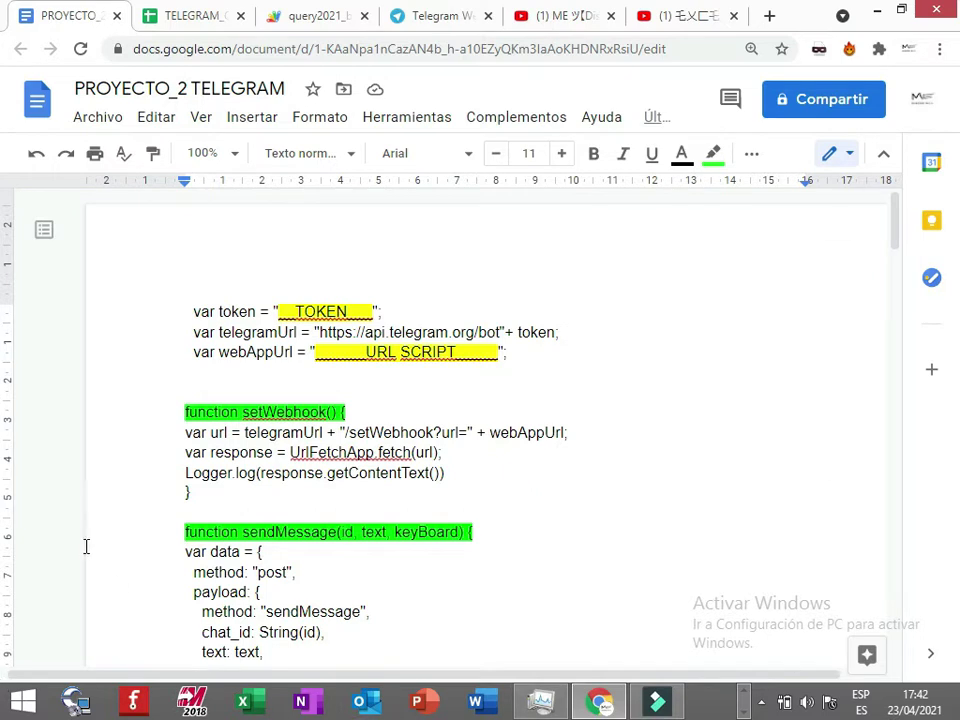
- Highlight the script's variable declarations, then the TOKEN and URL SCRIPT placeholders
{"action": "left_click_drag", "start_coordinate": [191, 312], "coordinate": [553, 366]}
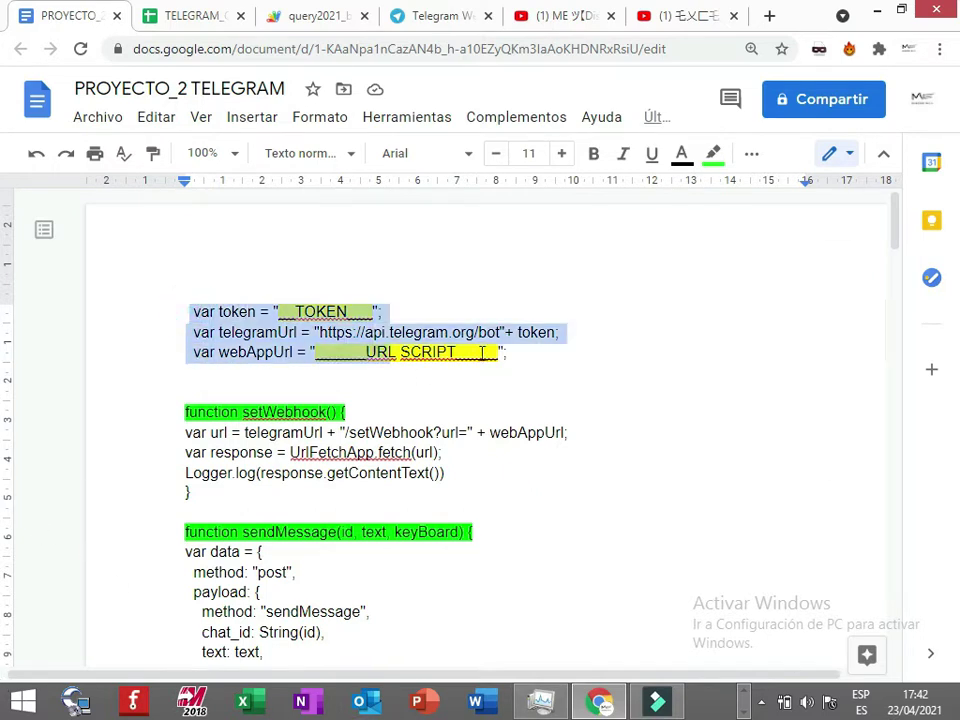
{"action": "left_click", "coordinate": [633, 487]}
{"action": "left_click", "coordinate": [475, 365]}
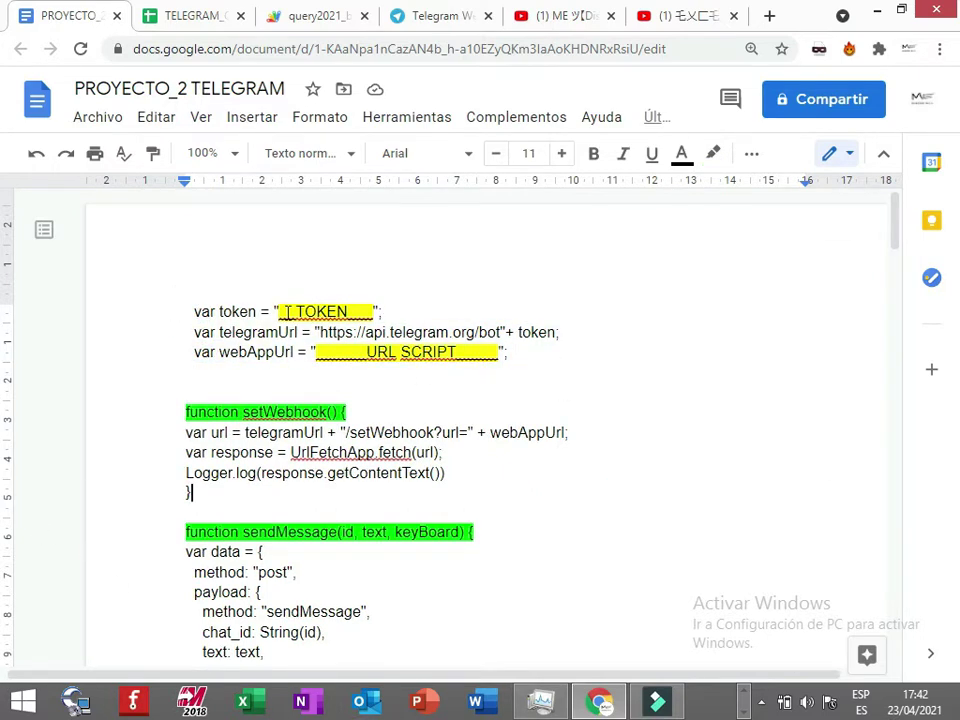
{"action": "left_click_drag", "start_coordinate": [291, 312], "coordinate": [369, 311]}
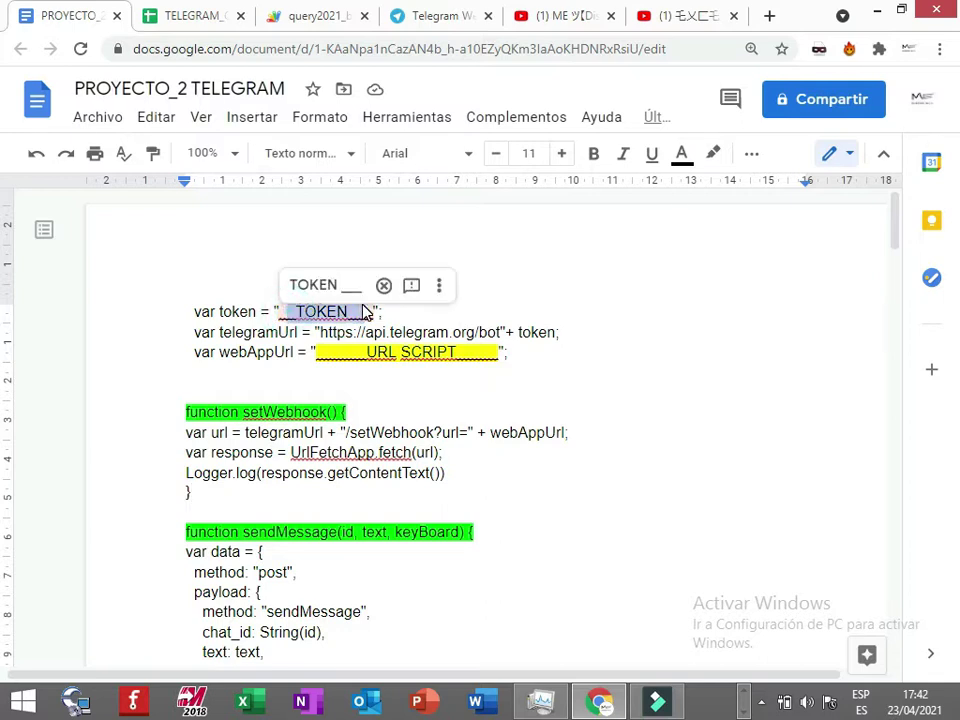
{"action": "left_click", "coordinate": [463, 395]}
{"action": "double_click", "coordinate": [478, 354]}
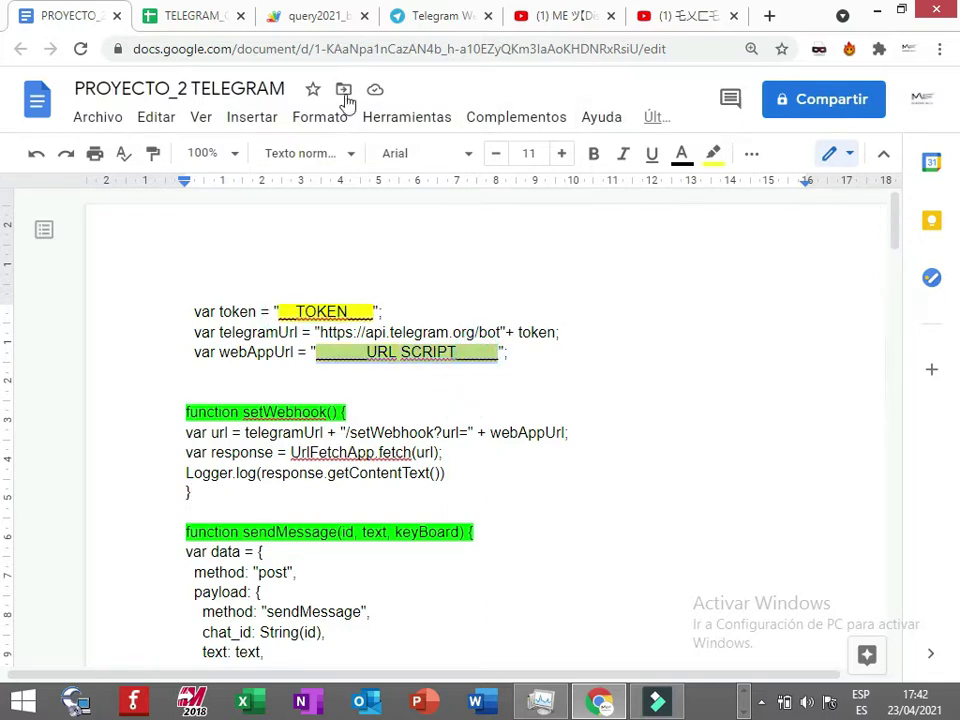
- Scroll down and highlight the HOJA_SPREADSHEET and Hoja1 placeholders
{"action": "left_click_drag", "start_coordinate": [895, 214], "coordinate": [896, 225]}
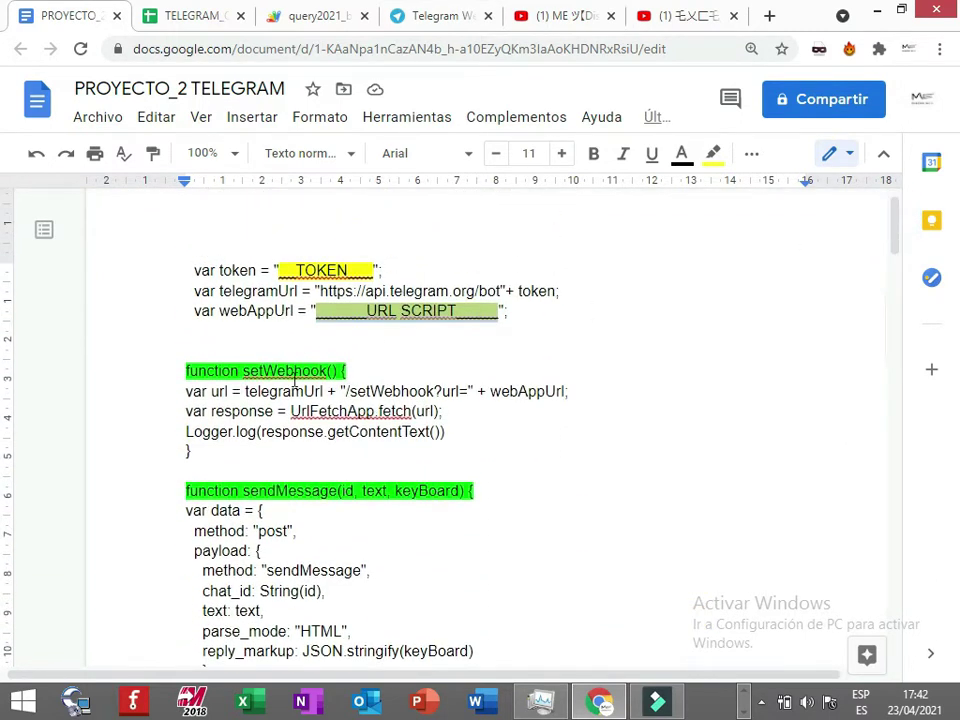
{"action": "left_click_drag", "start_coordinate": [896, 240], "coordinate": [897, 306]}
{"action": "left_click", "coordinate": [522, 388]}
{"action": "left_click_drag", "start_coordinate": [489, 320], "coordinate": [289, 327]}
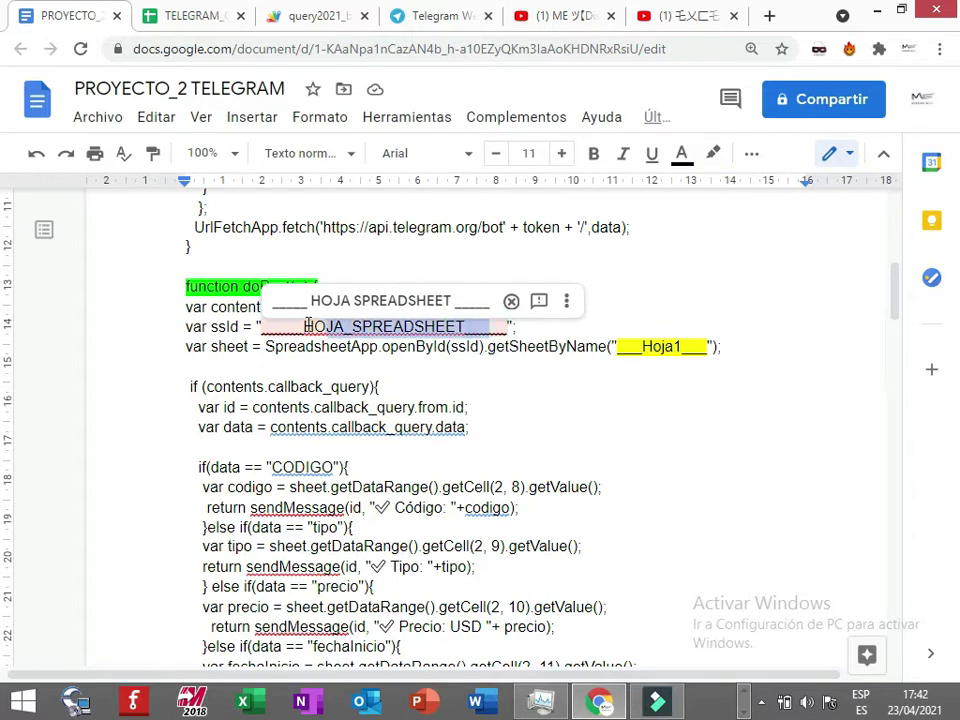
{"action": "left_click", "coordinate": [584, 469]}
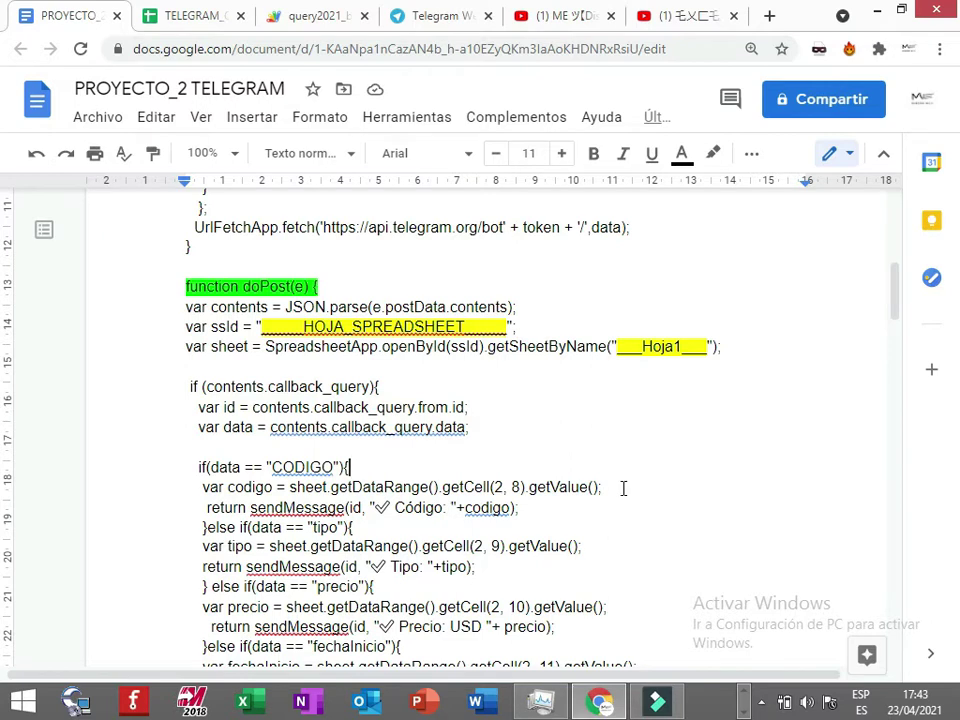
{"action": "double_click", "coordinate": [700, 346]}
- Scroll through the rest of the code and bring up the TELEGRAM_QUERY spreadsheet
{"action": "left_click_drag", "start_coordinate": [895, 283], "coordinate": [900, 311]}
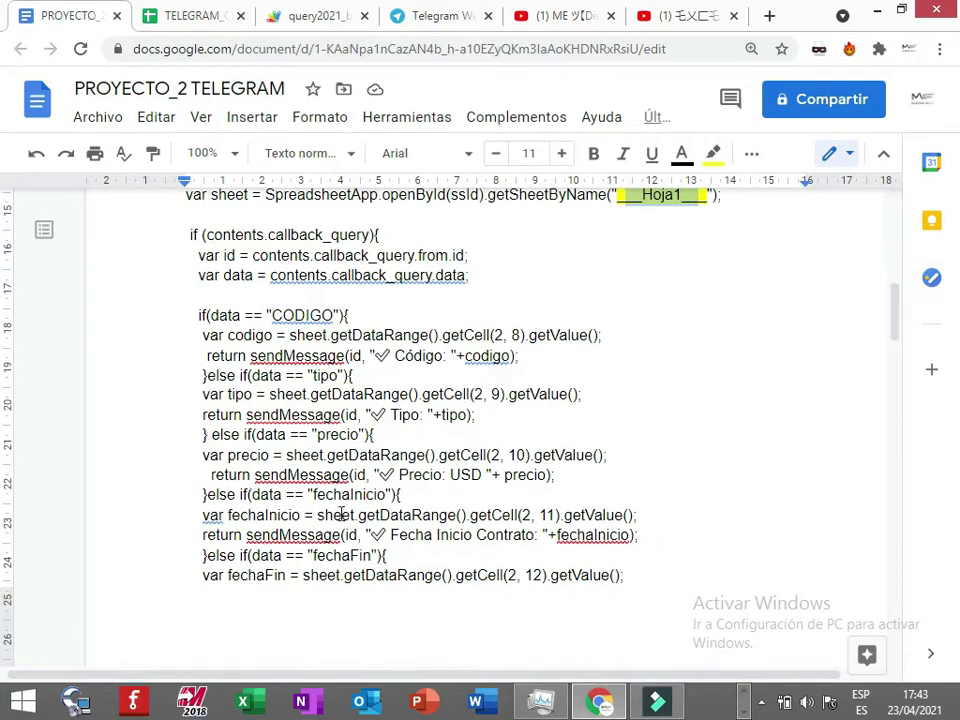
{"action": "left_click_drag", "start_coordinate": [895, 311], "coordinate": [896, 530]}
{"action": "left_click", "coordinate": [212, 28]}
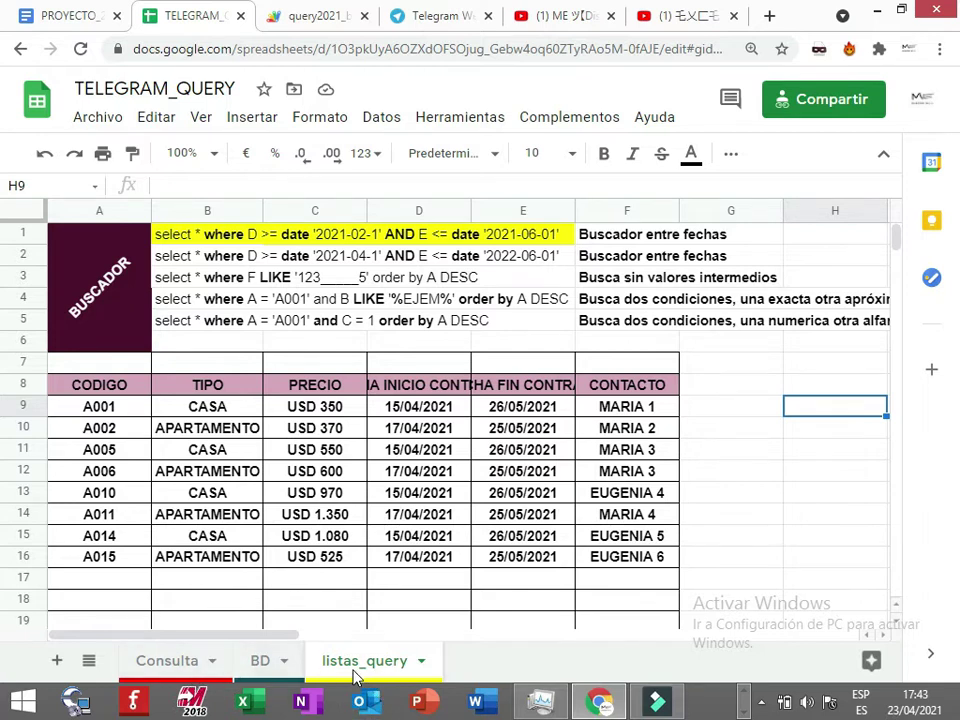
{"action": "left_click", "coordinate": [260, 664]}
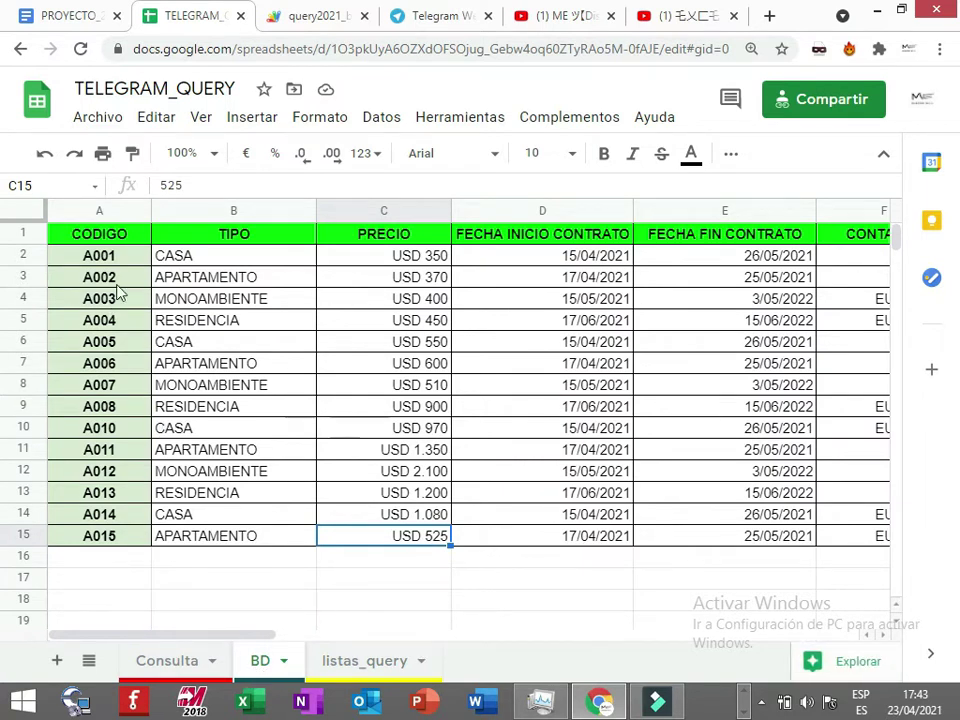
{"action": "left_click", "coordinate": [112, 237]}
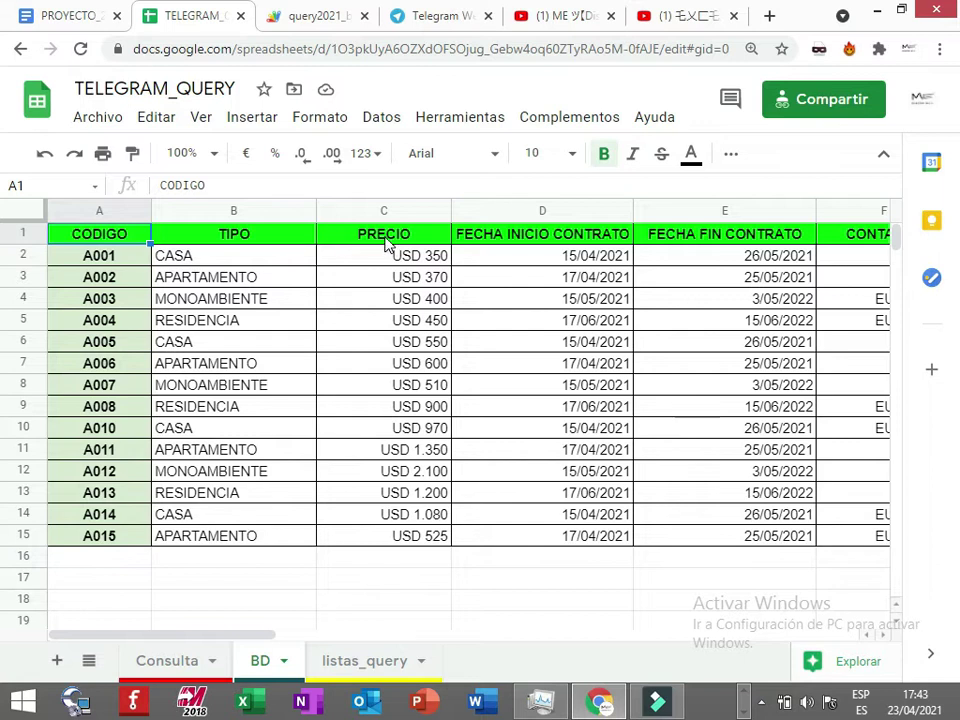
{"action": "left_click", "coordinate": [785, 240]}
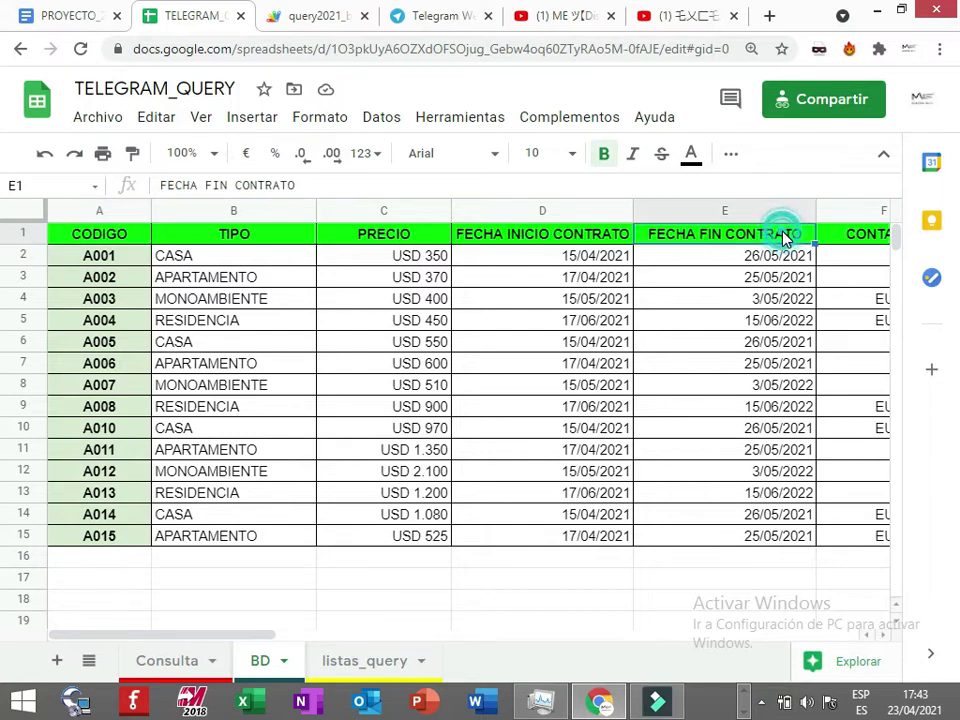
{"action": "key", "text": "Right"}
{"action": "key", "text": "Left"}
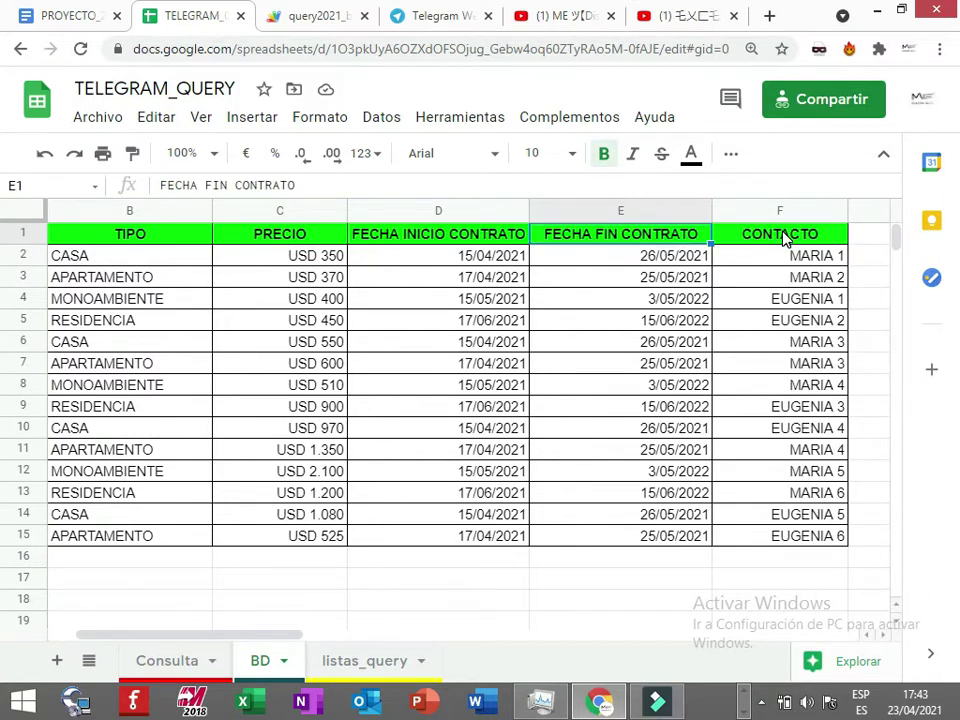
{"action": "key", "text": "Left"}
{"action": "key", "text": "Left"}
{"action": "key", "text": "Left"}
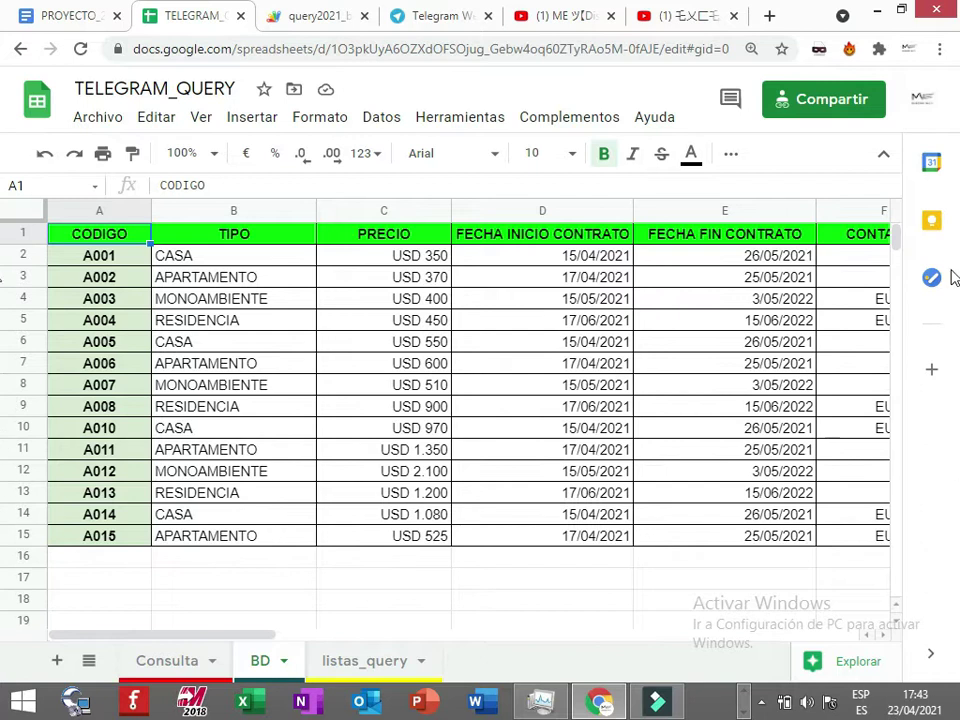
{"action": "left_click", "coordinate": [332, 663]}
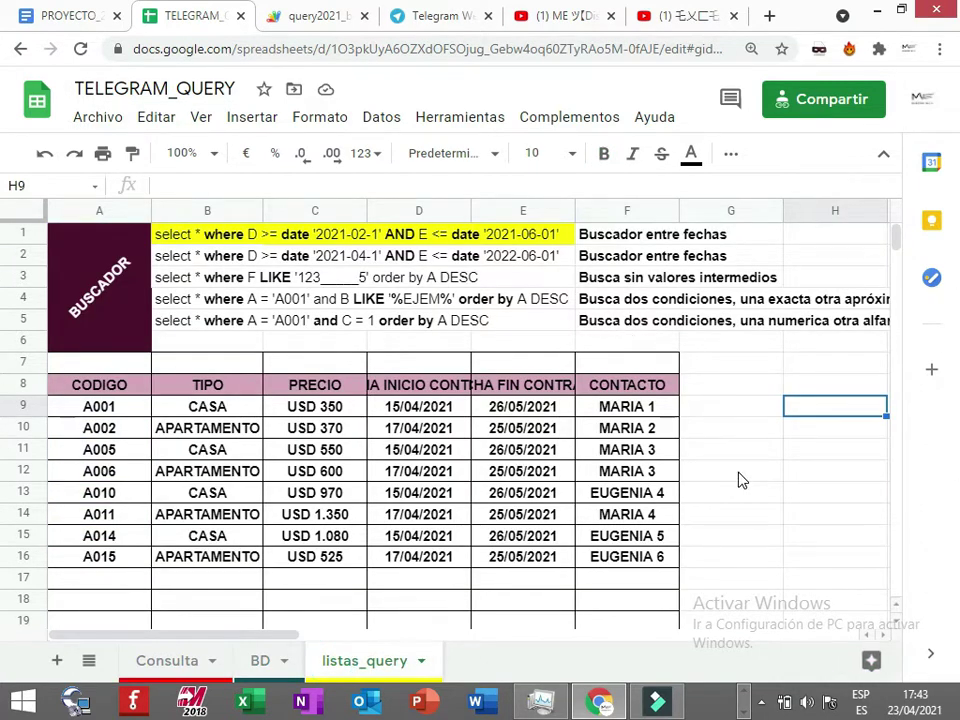
- Review the sample query strings in column B and the fifth query's description
{"action": "left_click", "coordinate": [208, 338]}
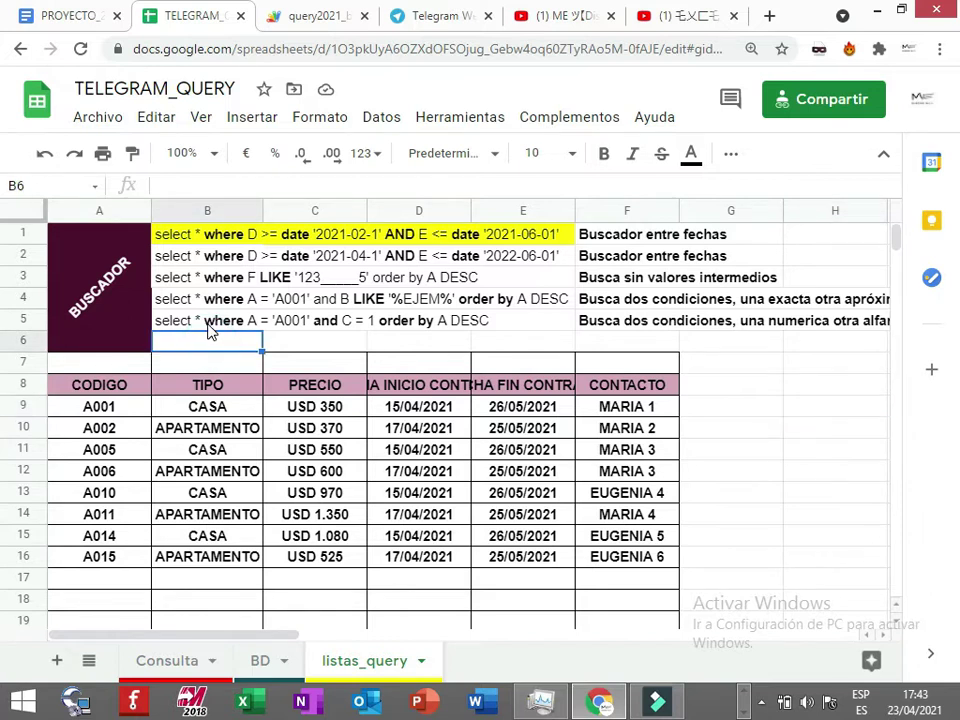
{"action": "left_click", "coordinate": [208, 320]}
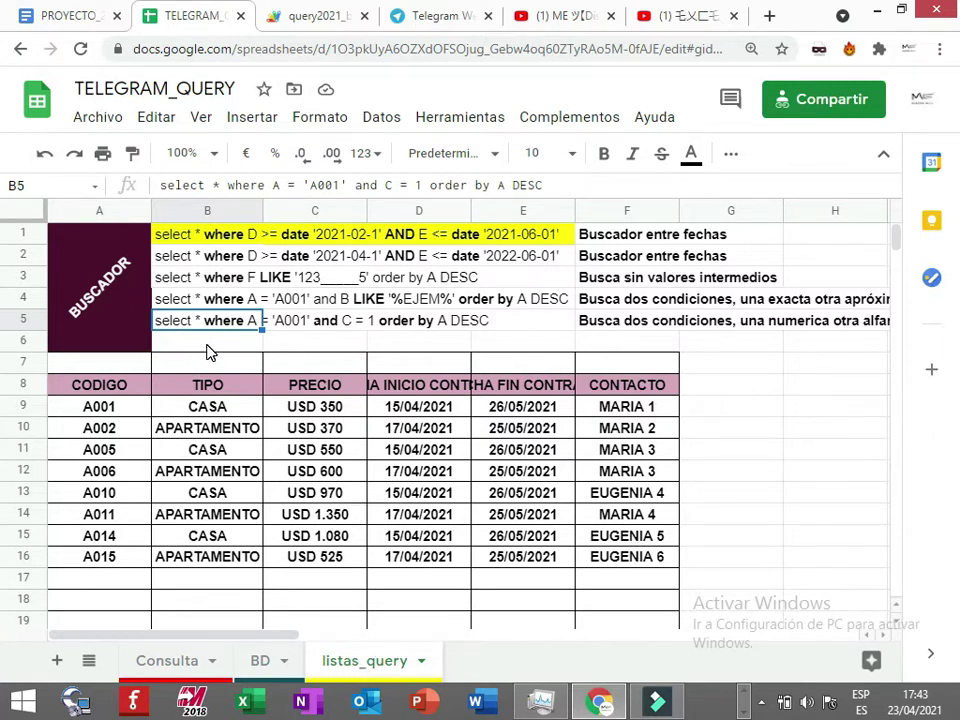
{"action": "left_click_drag", "start_coordinate": [206, 236], "coordinate": [203, 322]}
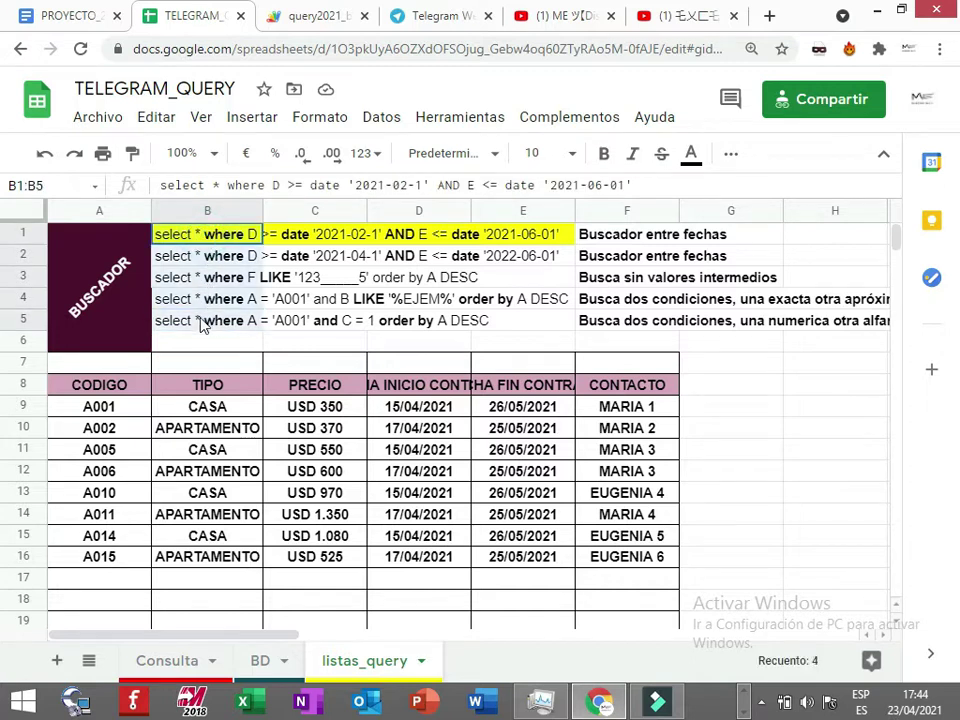
{"action": "left_click", "coordinate": [787, 430]}
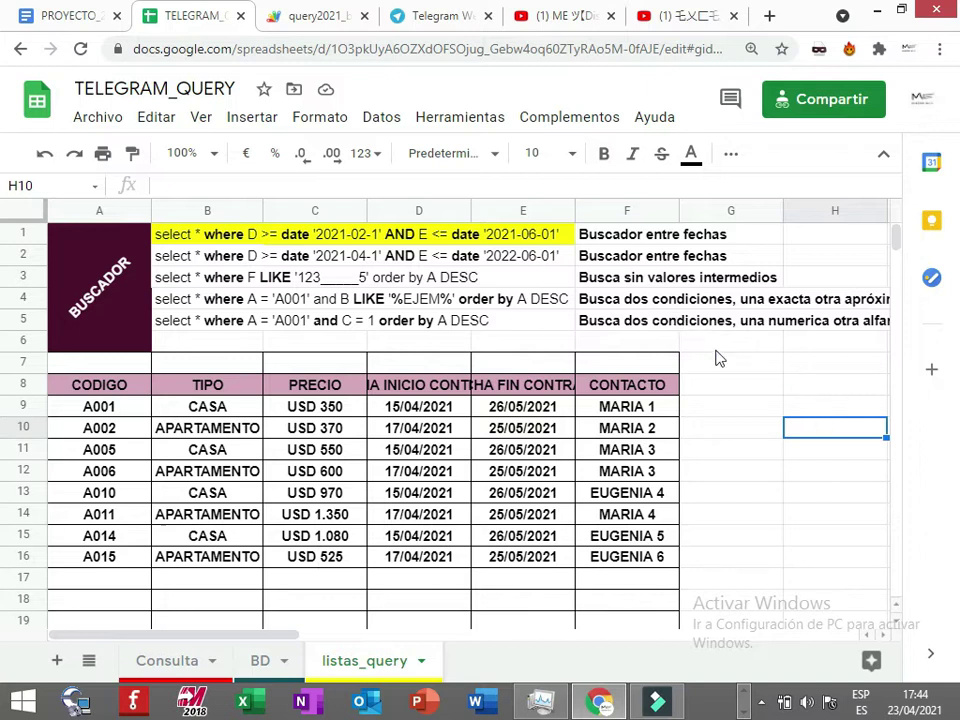
{"action": "left_click", "coordinate": [616, 321]}
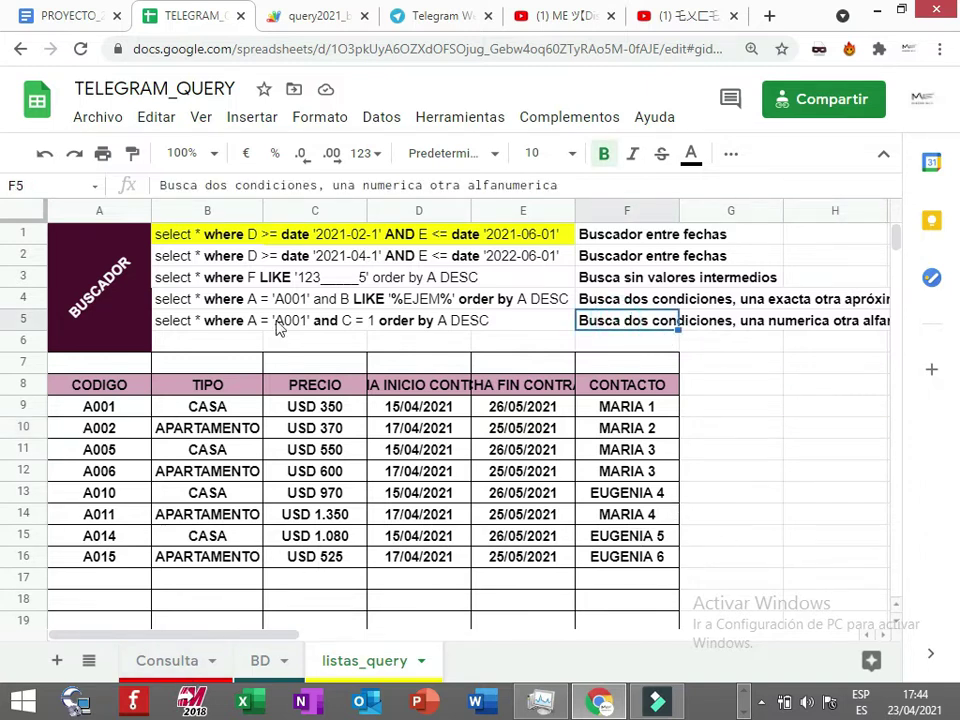
- Change the B1 query's start date to May, '2021-05-1'
{"action": "left_click", "coordinate": [205, 234]}
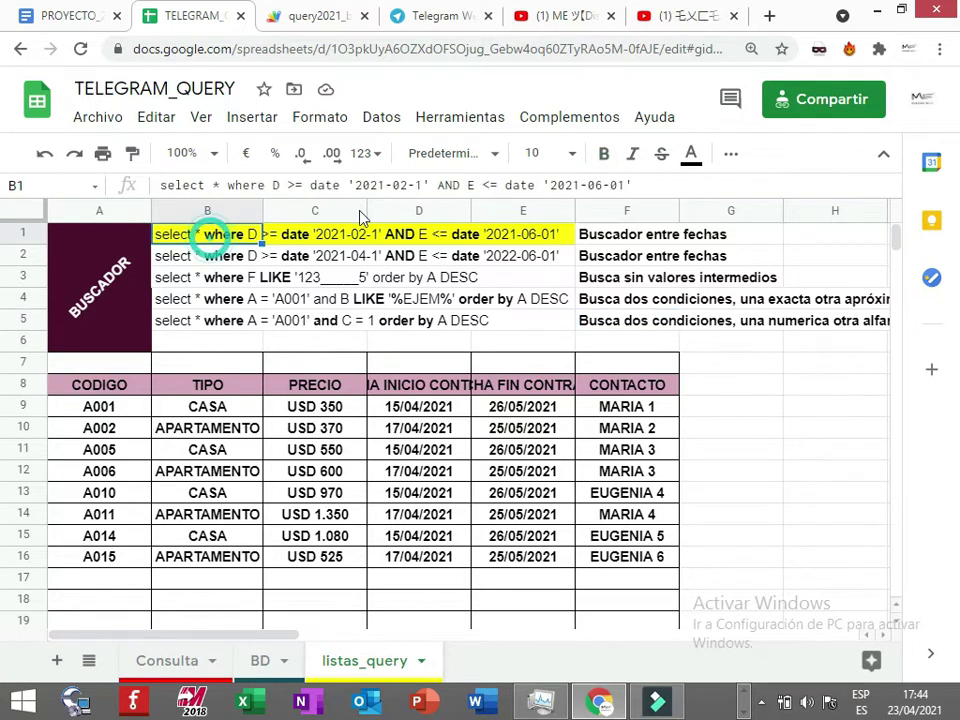
{"action": "left_click", "coordinate": [600, 186]}
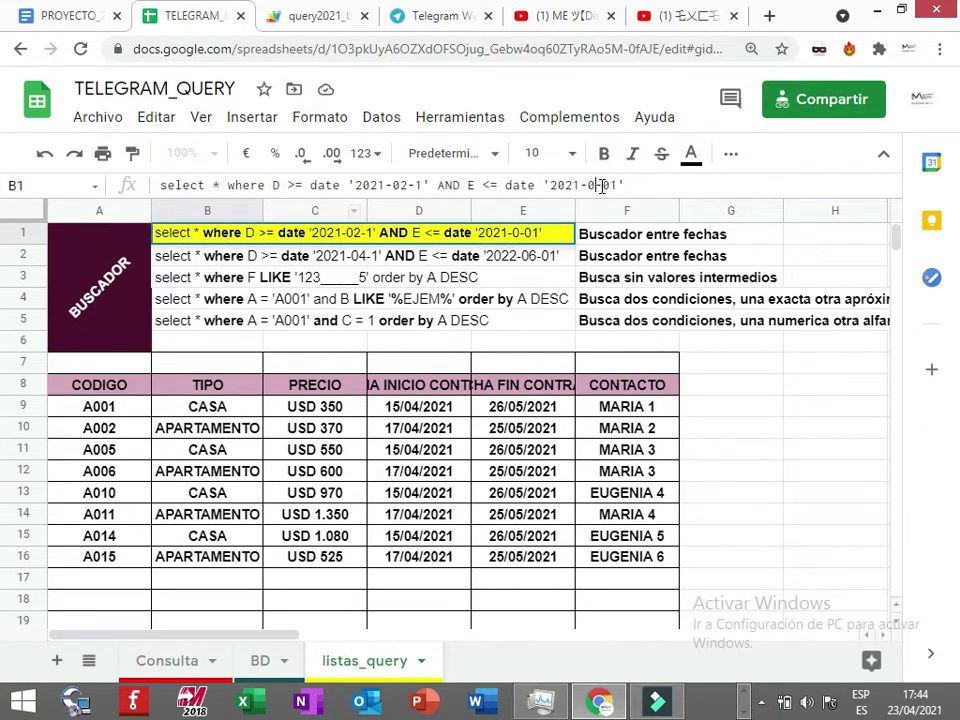
{"action": "type", "text": "9"}
{"action": "key", "text": "Return"}
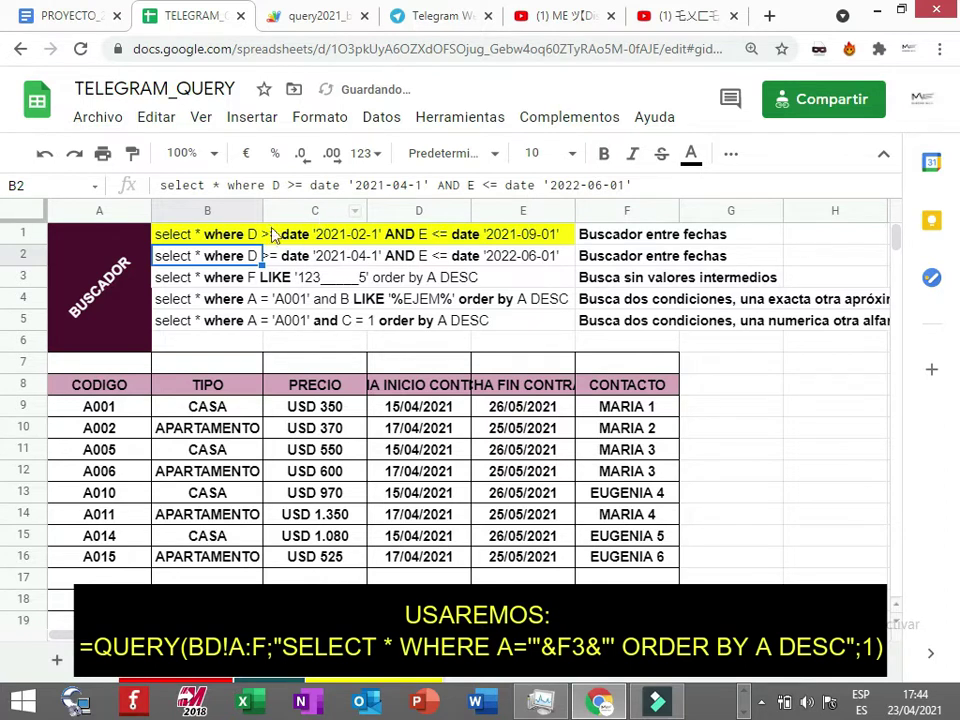
{"action": "key", "text": "Up"}
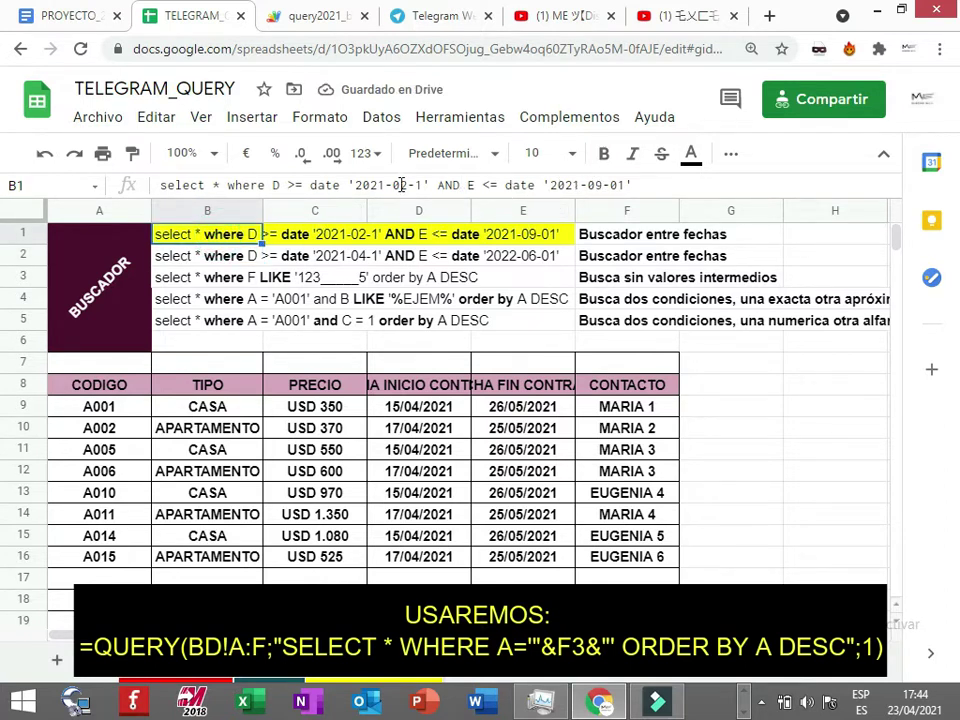
{"action": "left_click", "coordinate": [400, 185]}
{"action": "key", "text": "BackSpace"}
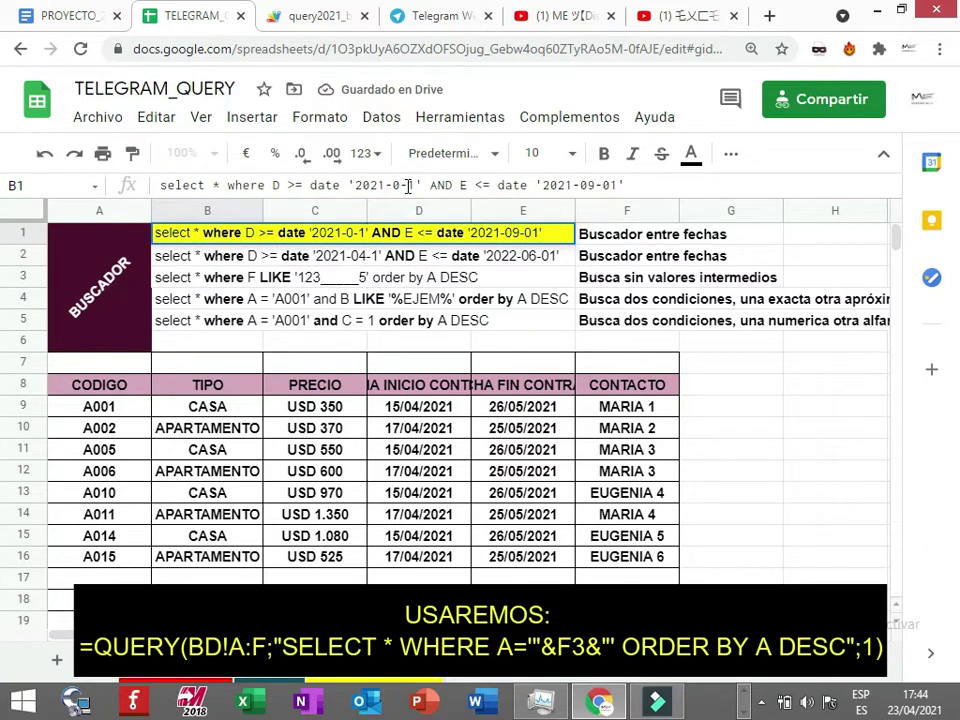
{"action": "type", "text": "5"}
{"action": "key", "text": "Return"}
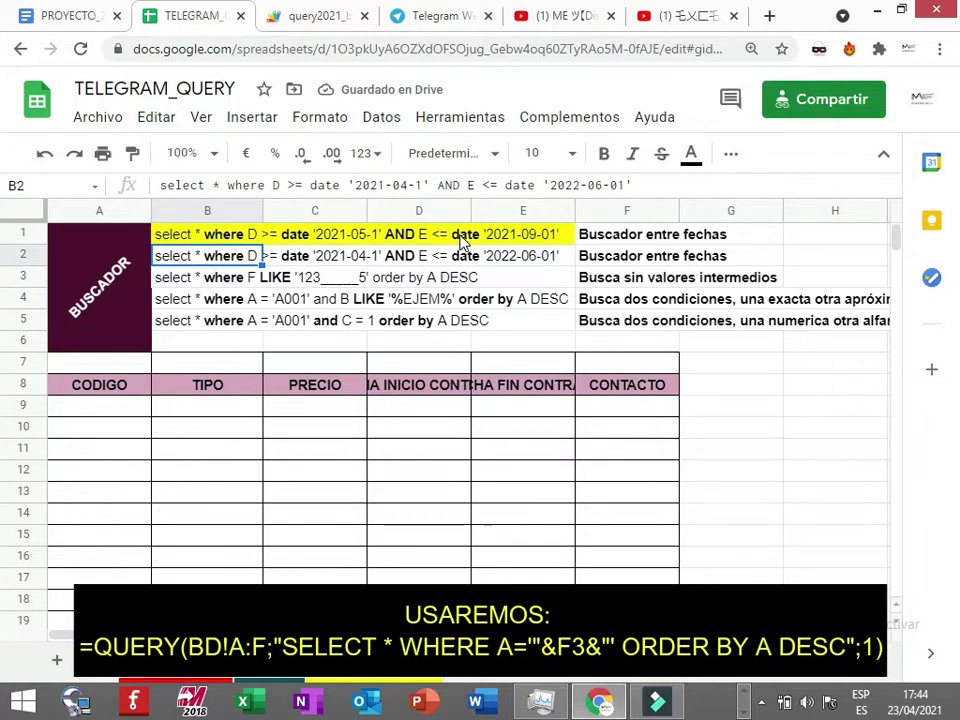
- Change the B1 query's end date from 2021-09-01 to 2022-09-01
{"action": "key", "text": "Up"}
{"action": "left_click", "coordinate": [577, 184]}
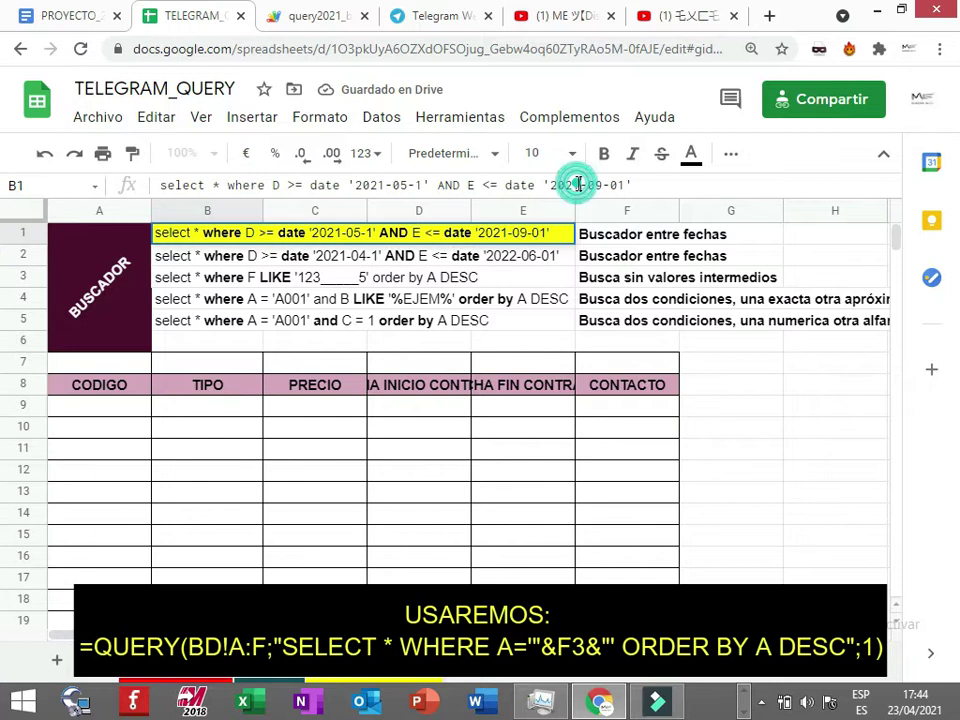
{"action": "key", "text": "BackSpace"}
{"action": "type", "text": "2"}
{"action": "key", "text": "Return"}
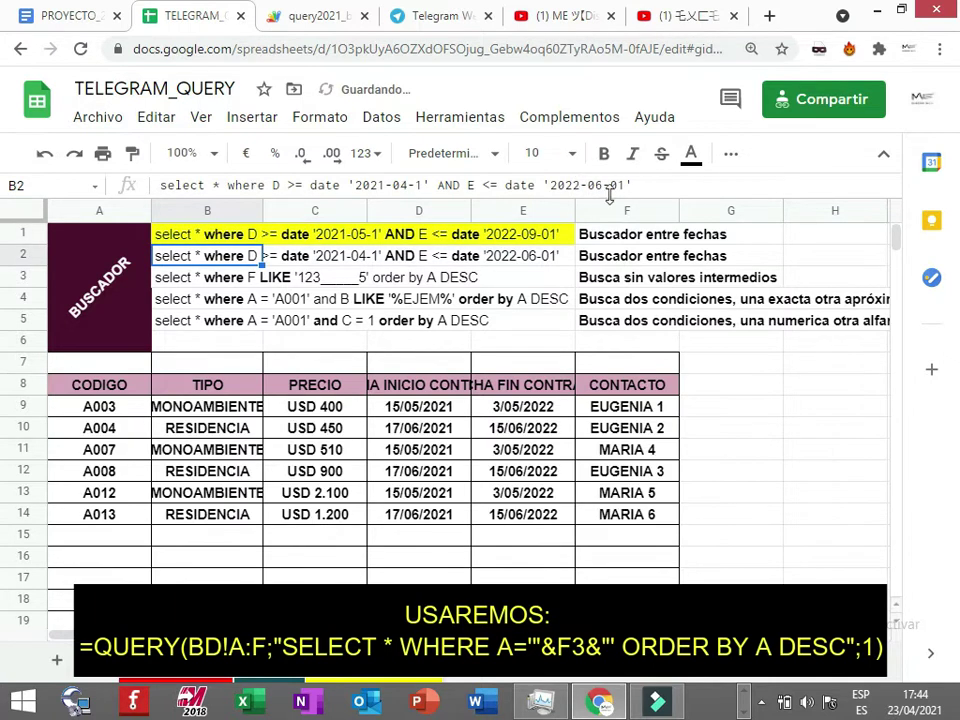
{"action": "left_click", "coordinate": [470, 660]}
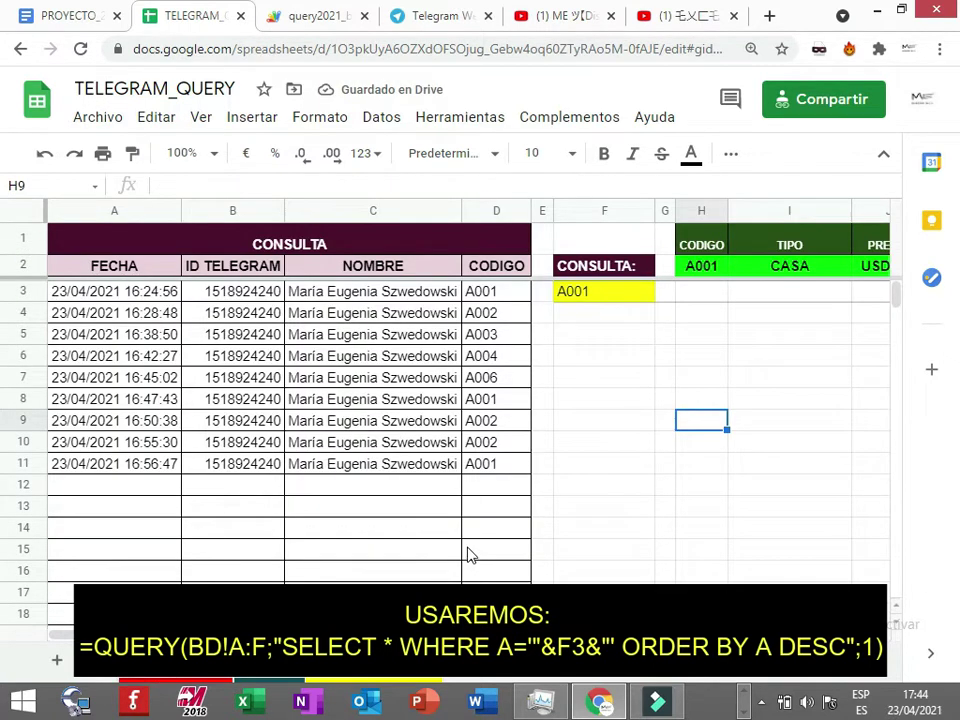
{"action": "left_click", "coordinate": [628, 422]}
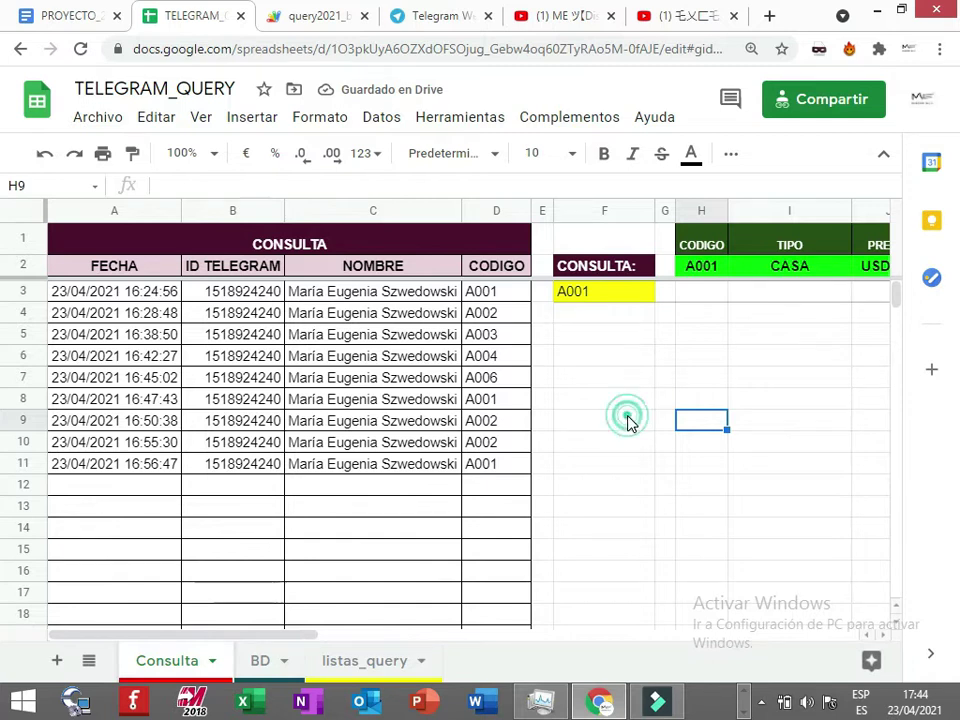
{"action": "left_click", "coordinate": [257, 246]}
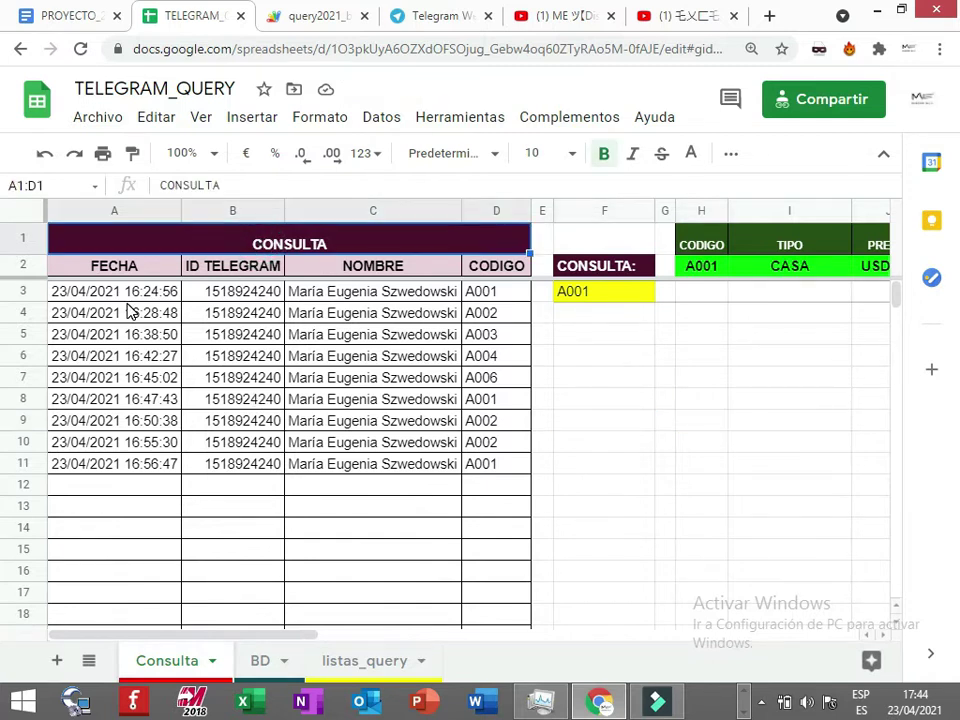
{"action": "left_click_drag", "start_coordinate": [127, 302], "coordinate": [495, 463]}
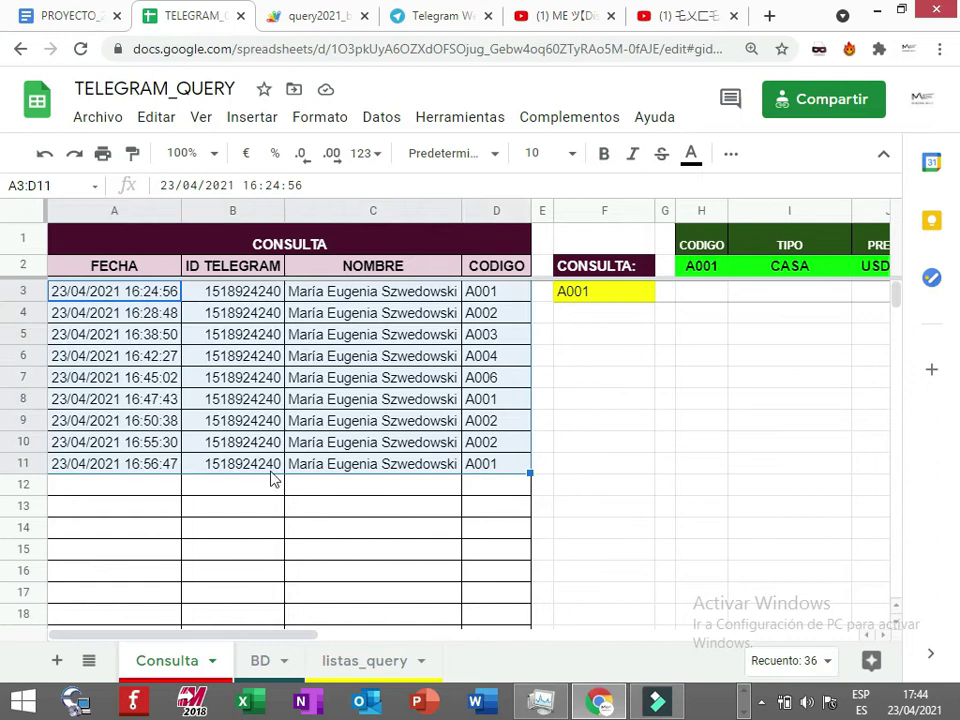
{"action": "left_click", "coordinate": [120, 299]}
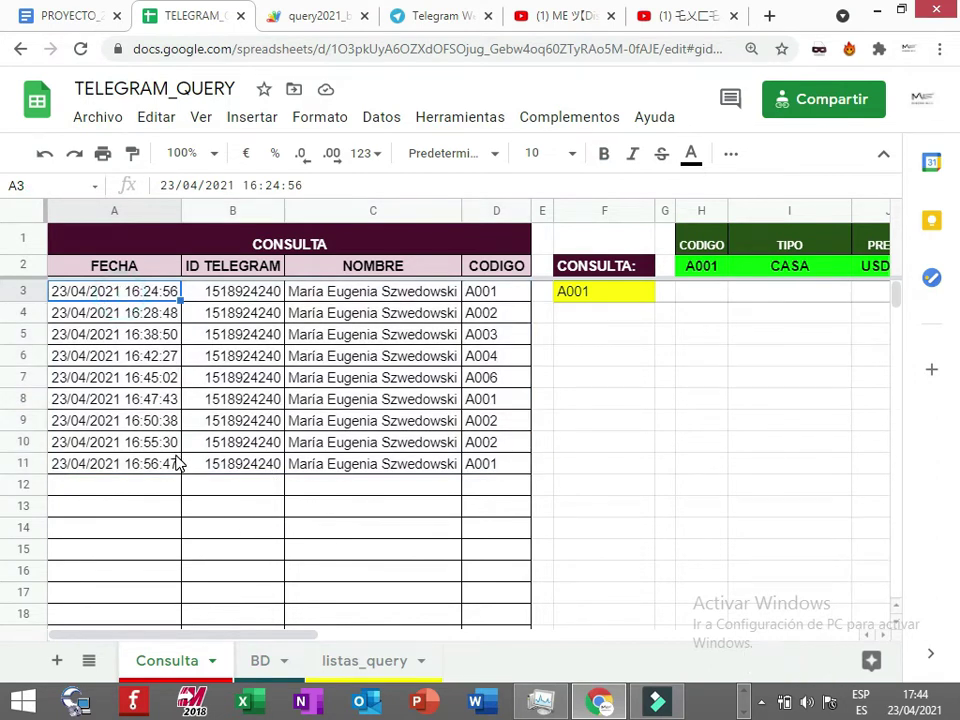
{"action": "left_click", "coordinate": [245, 294]}
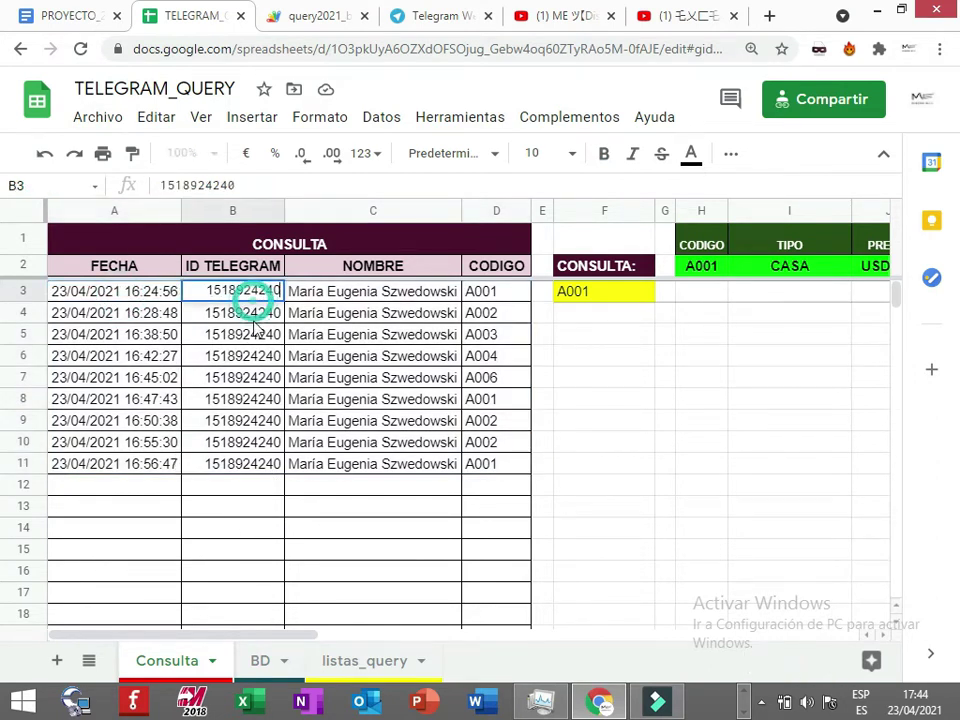
{"action": "left_click", "coordinate": [375, 399]}
{"action": "left_click", "coordinate": [372, 294]}
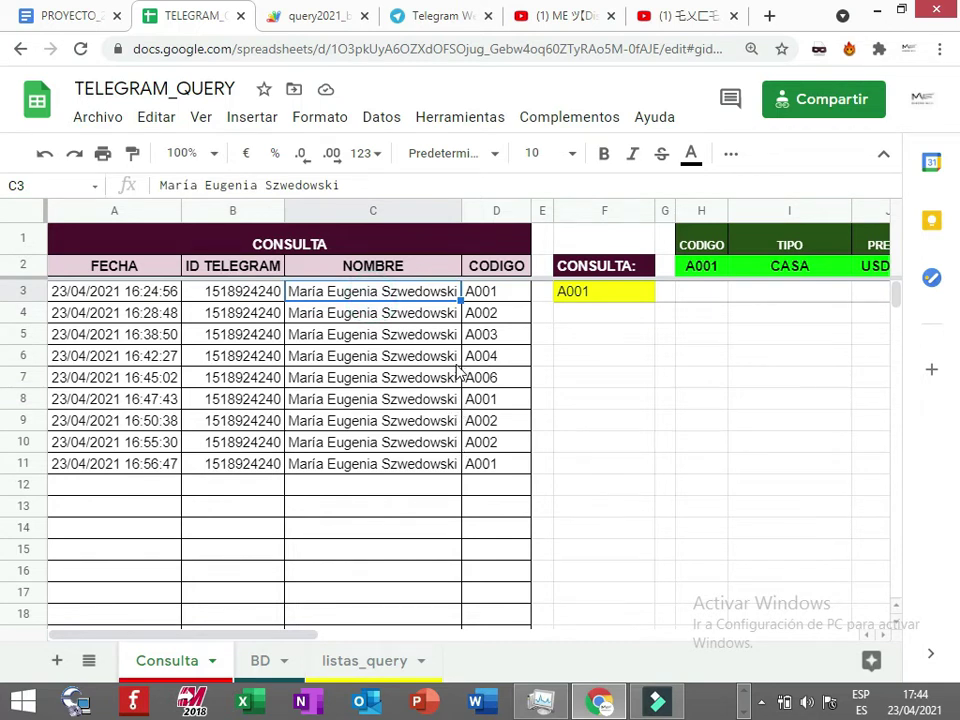
{"action": "left_click", "coordinate": [508, 294]}
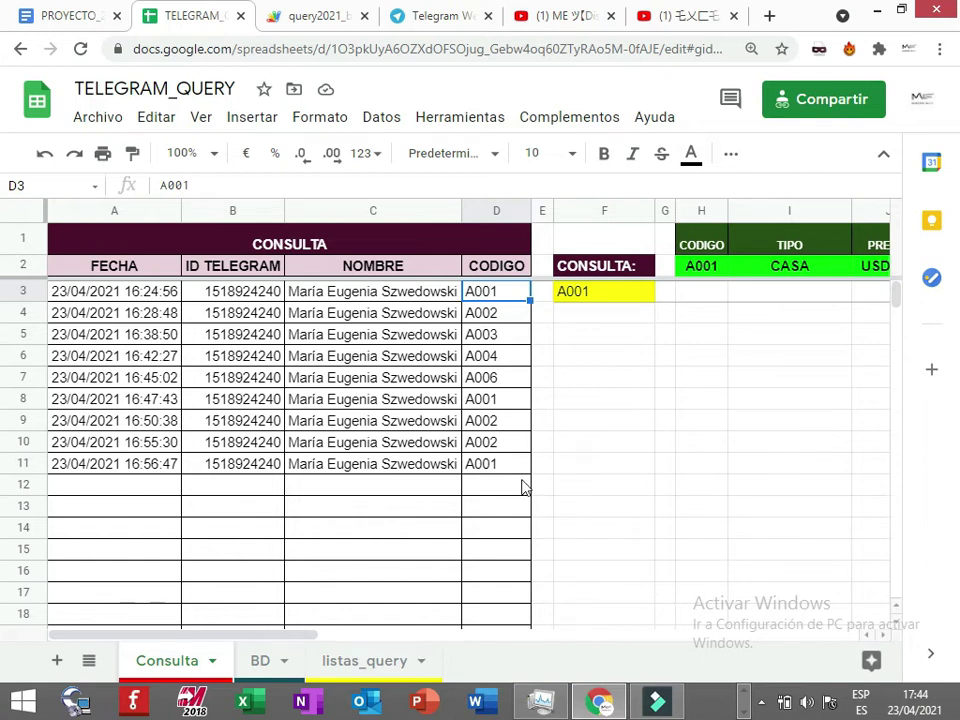
{"action": "left_click", "coordinate": [75, 492]}
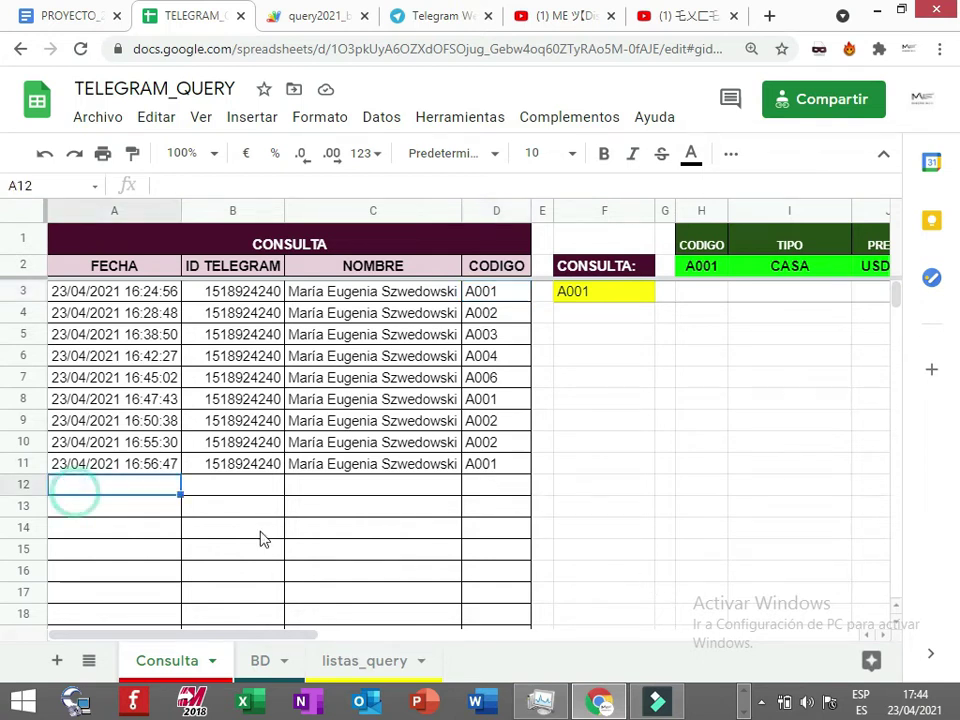
{"action": "left_click", "coordinate": [156, 512]}
{"action": "left_click", "coordinate": [160, 530]}
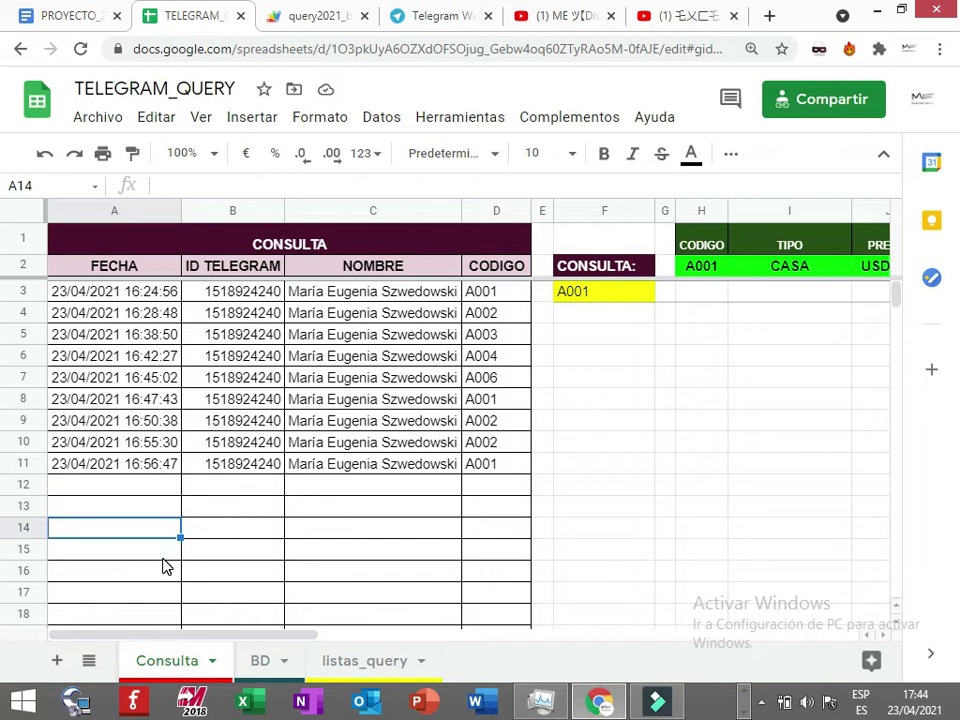
{"action": "left_click", "coordinate": [165, 553]}
{"action": "left_click", "coordinate": [165, 572]}
{"action": "left_click", "coordinate": [620, 425]}
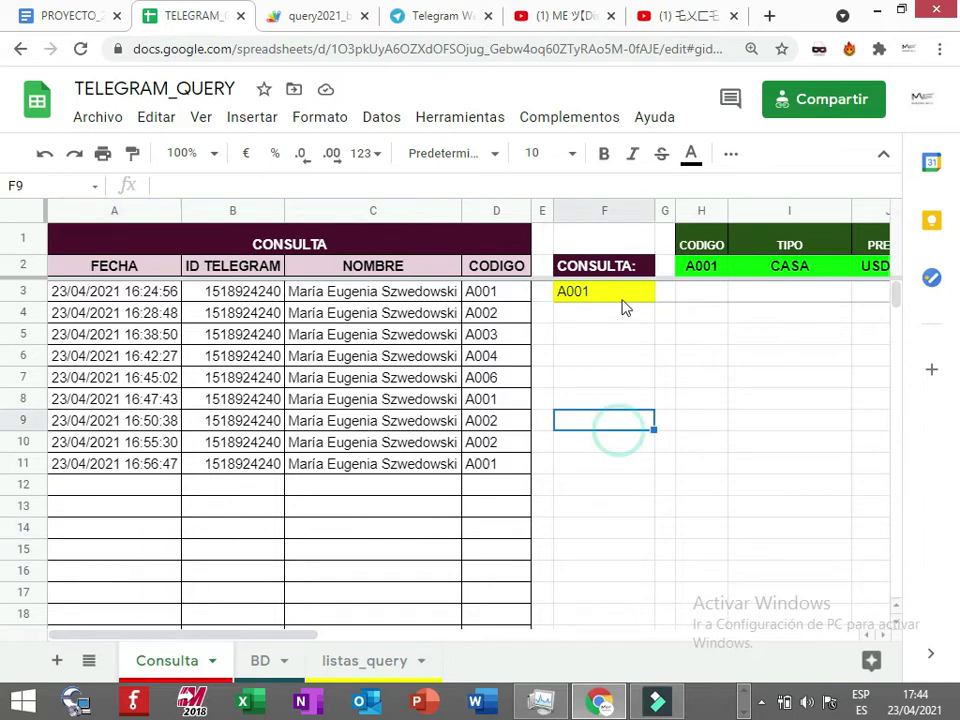
{"action": "left_click", "coordinate": [621, 300]}
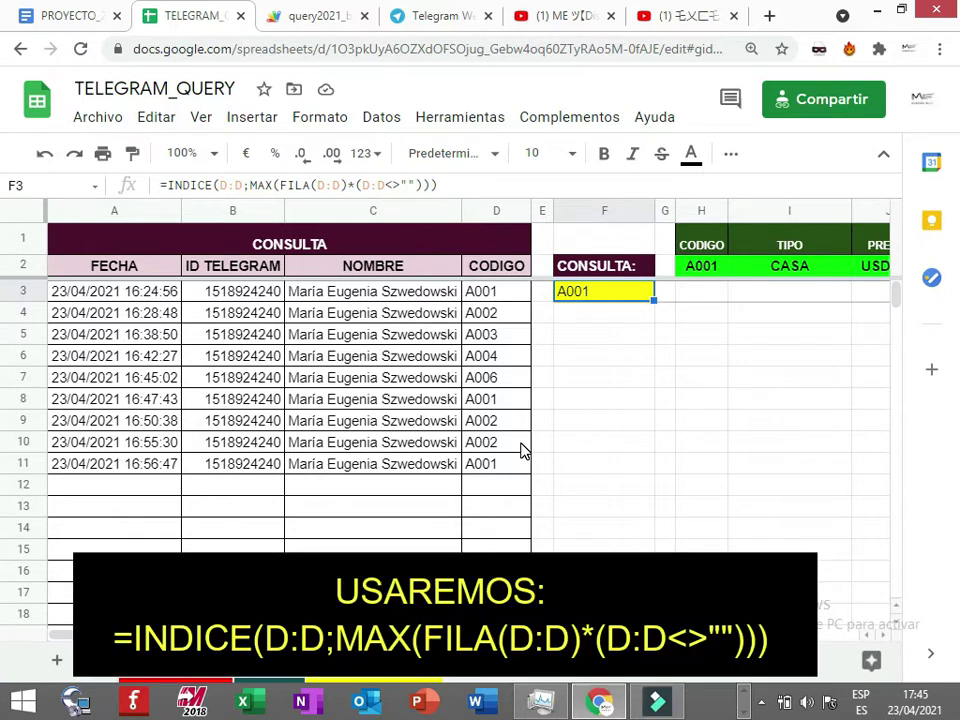
- Inspect the H1 QUERY formula and step across the A001 result headers to CONTACTO
{"action": "left_click", "coordinate": [707, 247]}
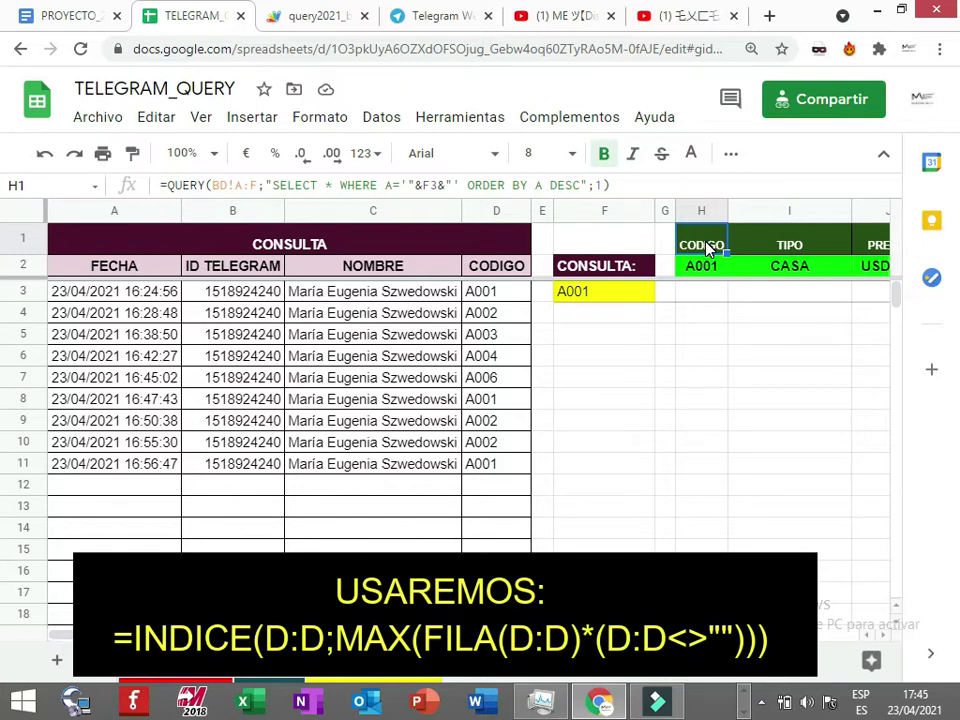
{"action": "key", "text": "Right"}
{"action": "key", "text": "Right"}
{"action": "key", "text": "Right"}
{"action": "key", "text": "Right"}
{"action": "key", "text": "Right"}
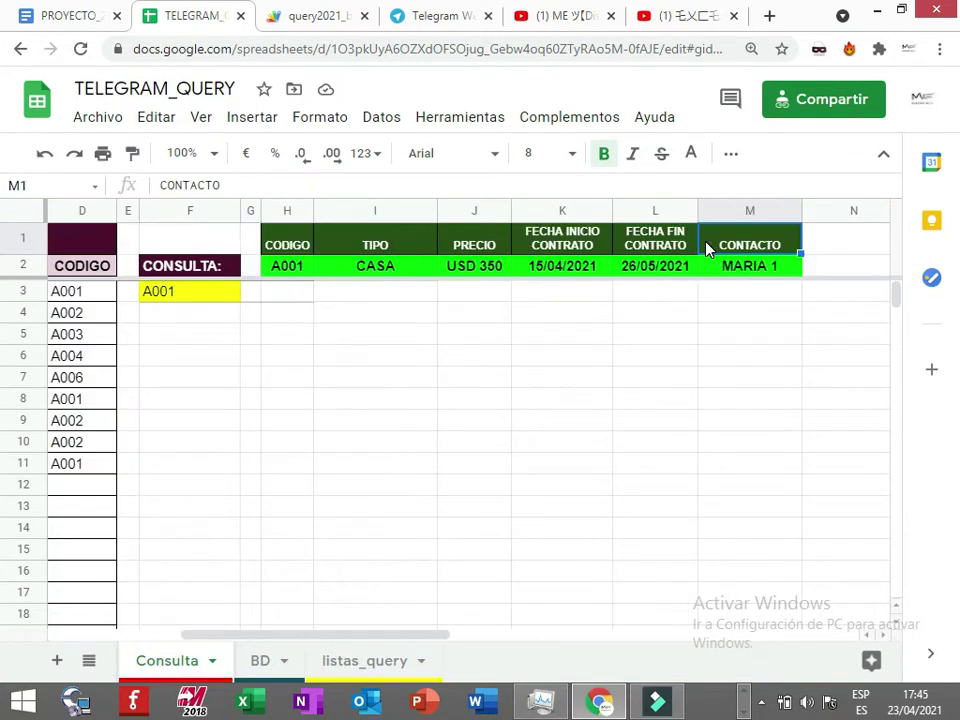
{"action": "key", "text": "Left"}
{"action": "key", "text": "Left"}
{"action": "key", "text": "Left"}
{"action": "key", "text": "Left"}
{"action": "key", "text": "Left"}
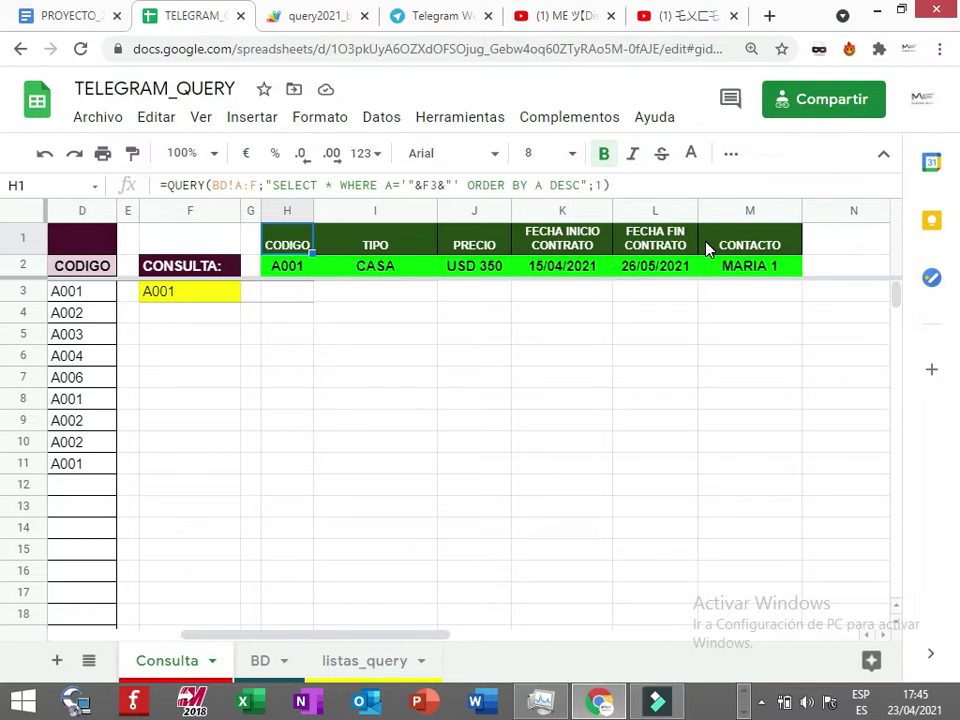
{"action": "left_click", "coordinate": [430, 20]}
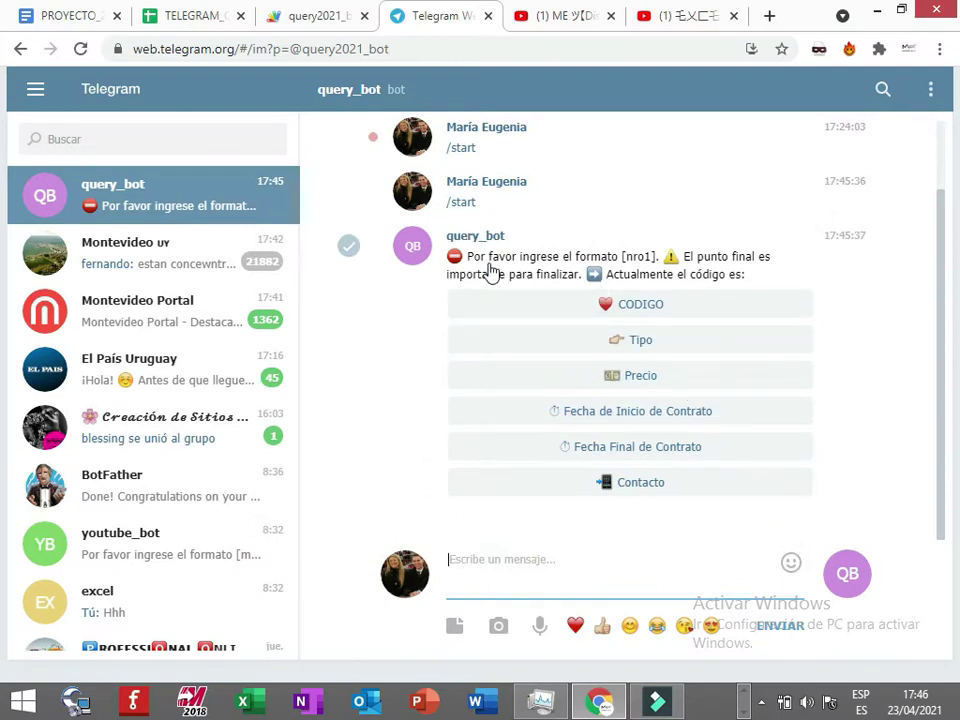
- In the PROYECTO_2 TELEGRAM doc, highlight the bot's sendMessage prompt text
{"action": "left_click", "coordinate": [45, 18]}
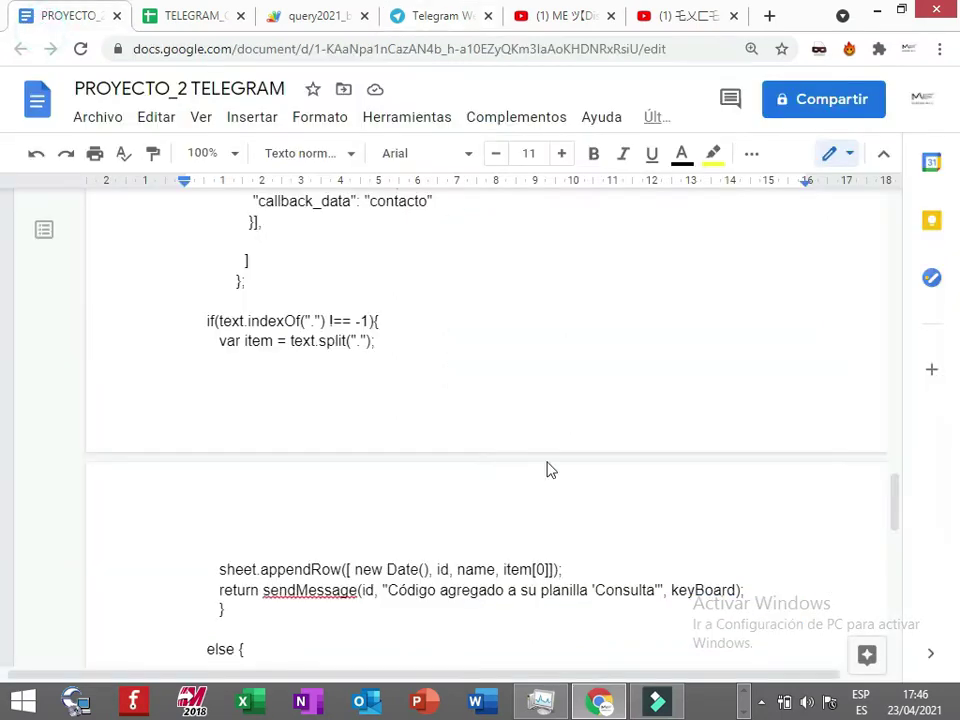
{"action": "mouse_move", "coordinate": [903, 531]}
{"action": "left_mouse_down"}
{"action": "mouse_move", "coordinate": [905, 399]}
{"action": "mouse_move", "coordinate": [900, 574]}
{"action": "left_mouse_up"}
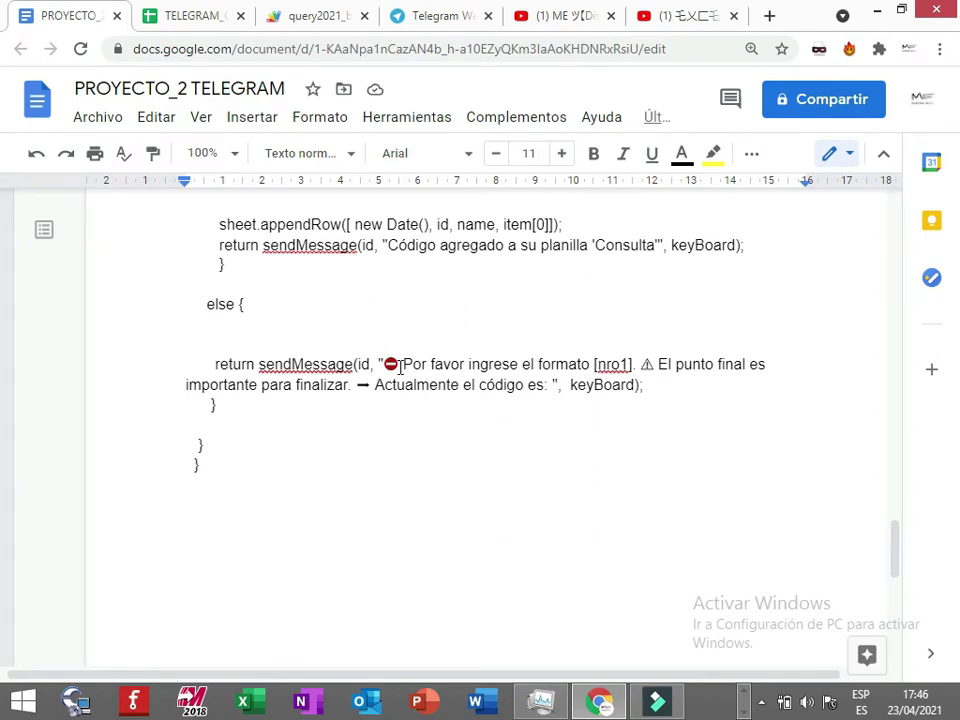
{"action": "left_click_drag", "start_coordinate": [400, 366], "coordinate": [703, 386]}
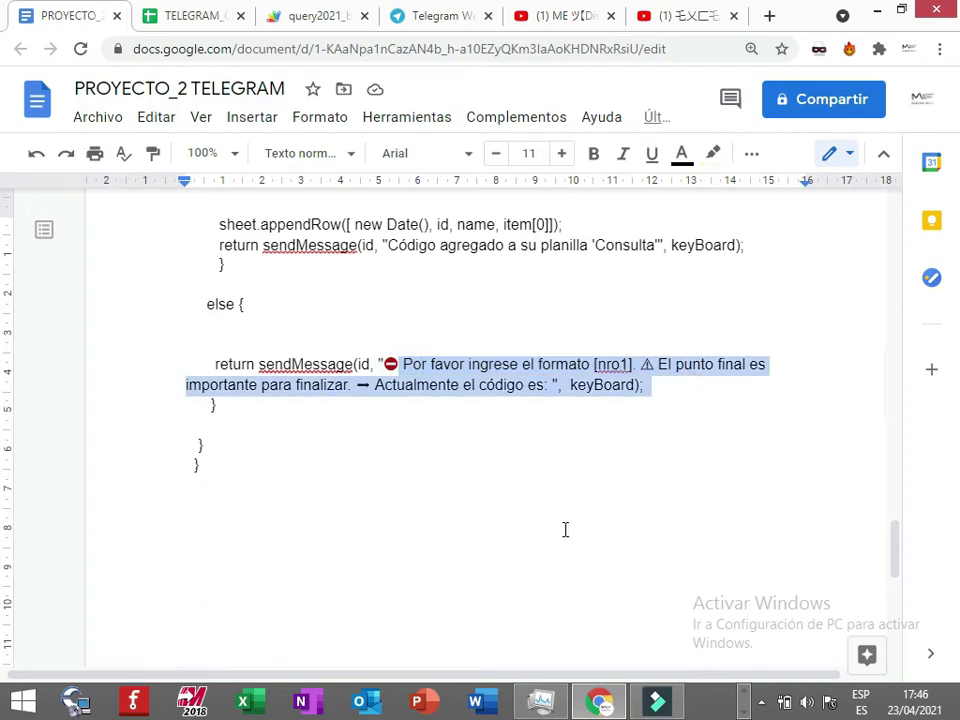
{"action": "left_click", "coordinate": [731, 449]}
{"action": "left_click", "coordinate": [659, 390]}
{"action": "mouse_move", "coordinate": [658, 365]}
{"action": "left_mouse_down"}
{"action": "mouse_move", "coordinate": [341, 390]}
{"action": "mouse_move", "coordinate": [352, 386]}
{"action": "left_mouse_up"}
{"action": "left_click", "coordinate": [352, 386]}
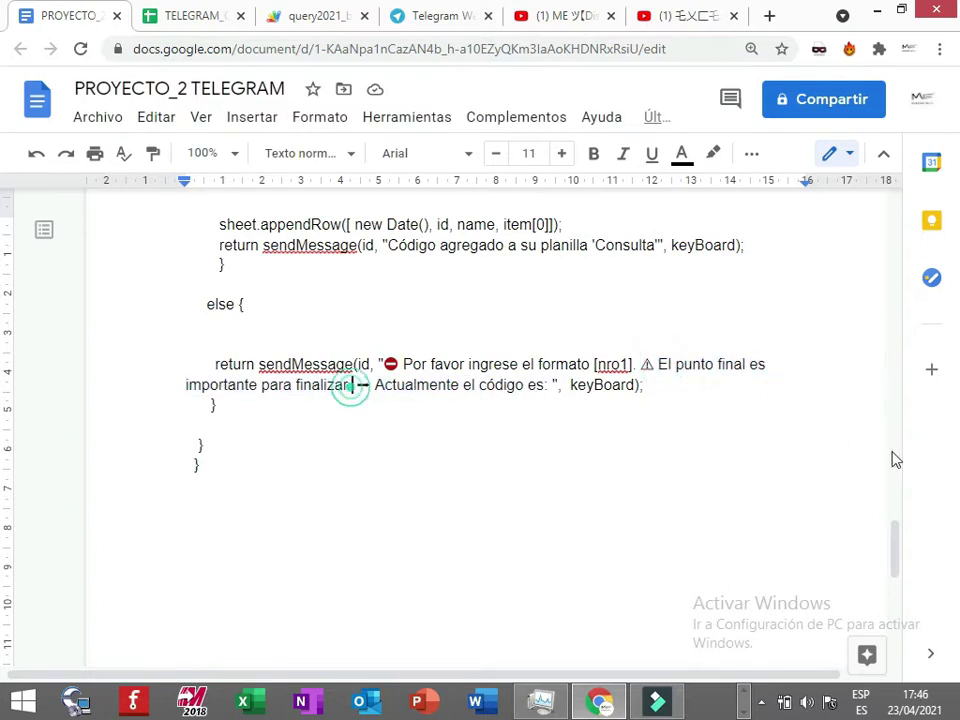
- Scroll up through doPost, sendMessage and setWebhook, then return to TELEGRAM_QUERY
{"action": "left_click", "coordinate": [896, 553]}
{"action": "scroll", "coordinate": [418, 517], "scroll_direction": "up", "scroll_amount": 1}
{"action": "left_click_drag", "start_coordinate": [896, 545], "coordinate": [897, 310]}
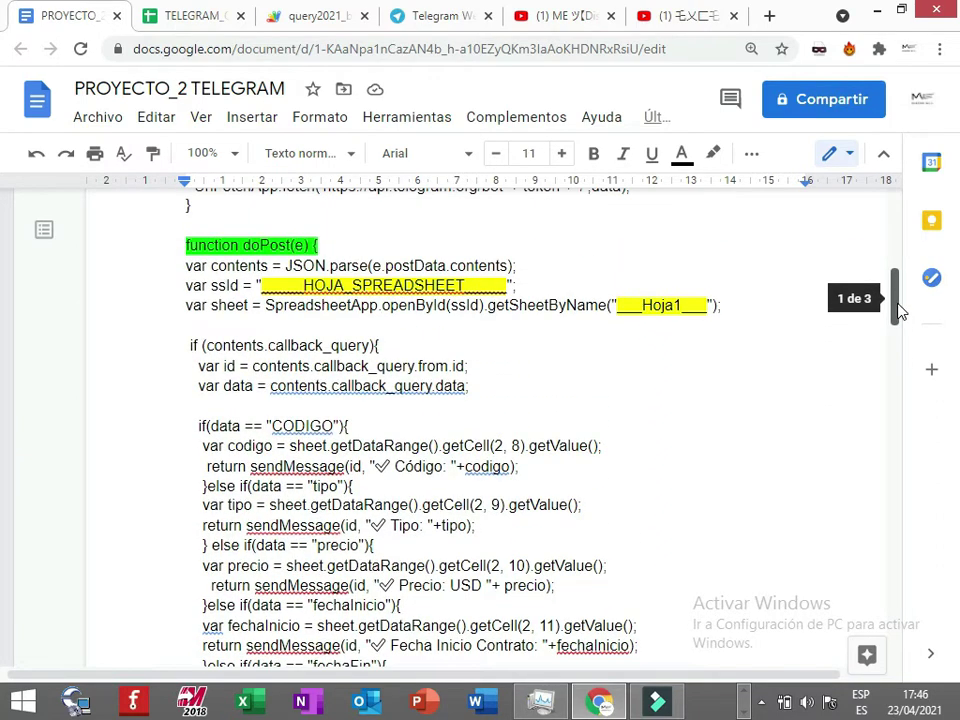
{"action": "left_click_drag", "start_coordinate": [898, 312], "coordinate": [903, 258]}
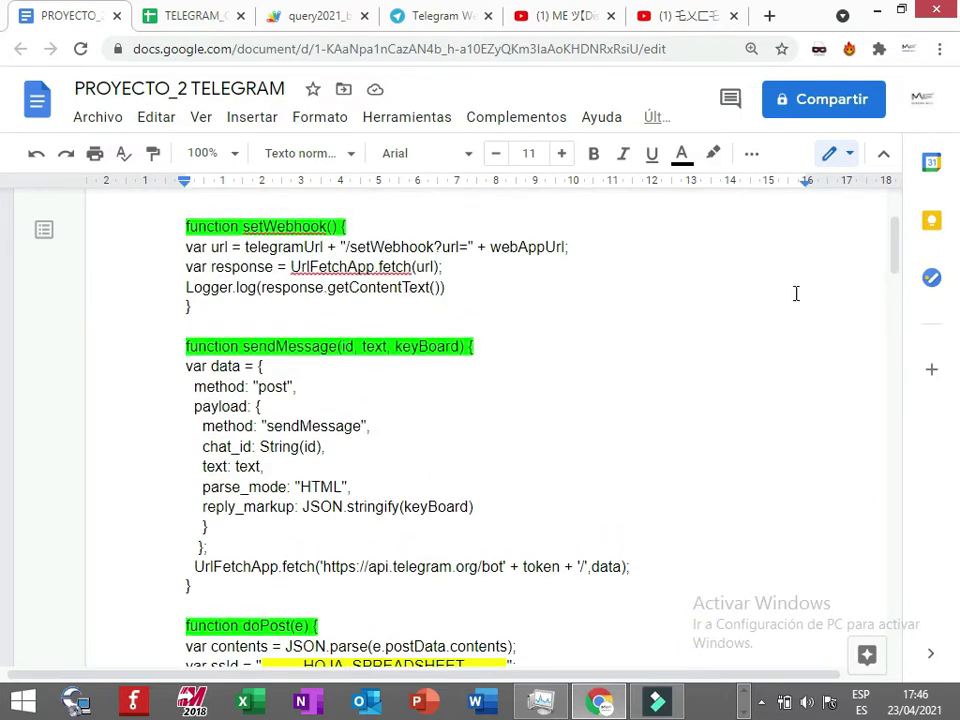
{"action": "left_click", "coordinate": [896, 246]}
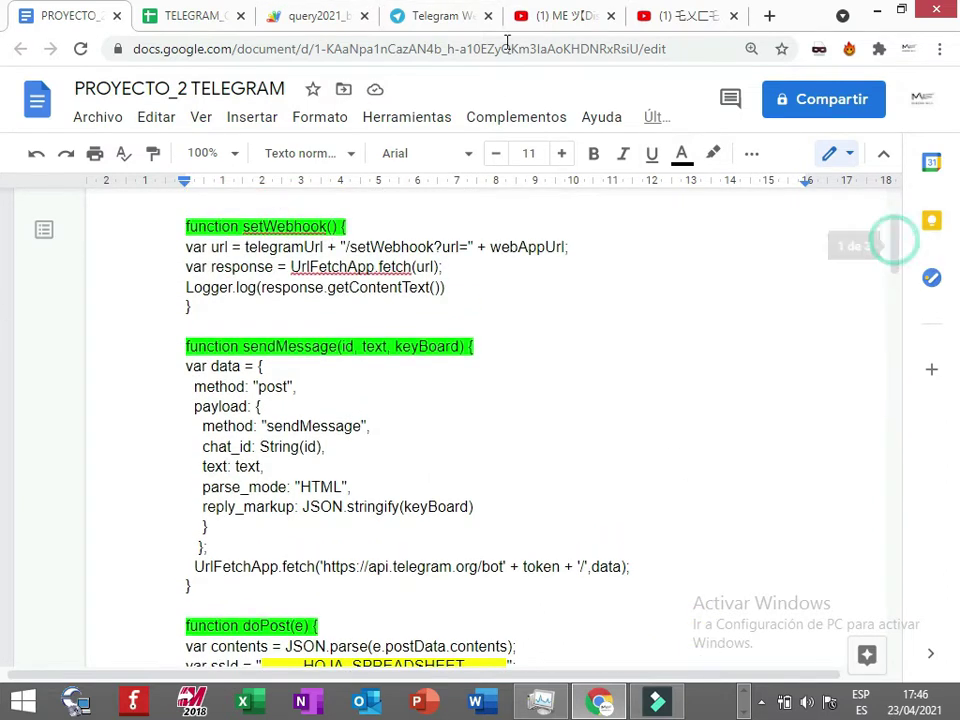
{"action": "left_click", "coordinate": [152, 15]}
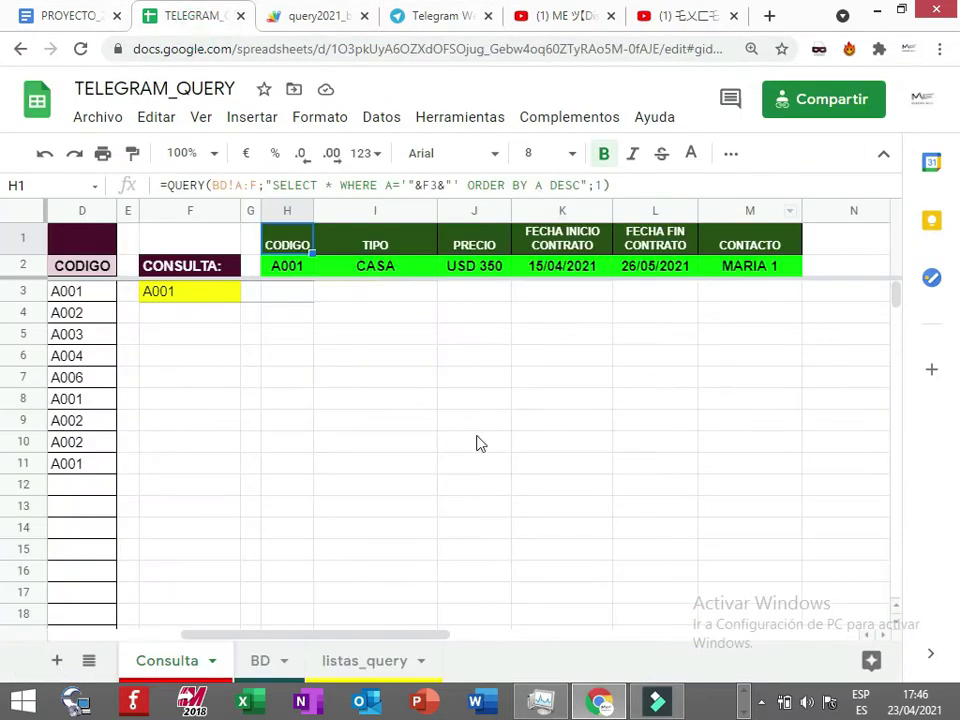
- Check the F3 latest-code formula, last logged code A001, and A015 in the BD sheet
{"action": "left_click", "coordinate": [186, 295]}
{"action": "left_click", "coordinate": [105, 466]}
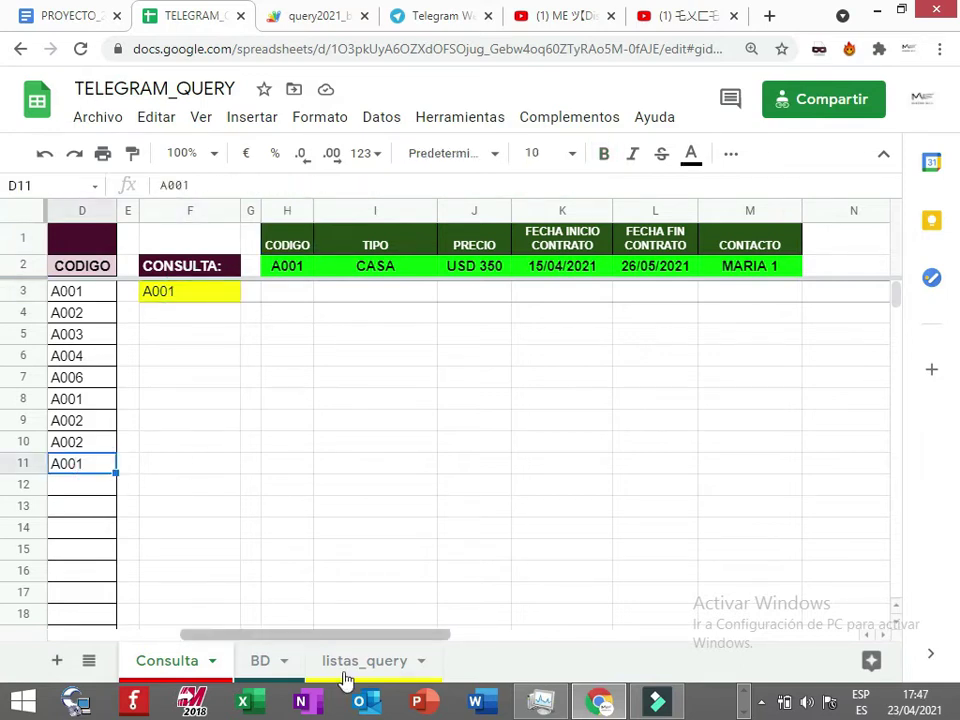
{"action": "left_click", "coordinate": [262, 661]}
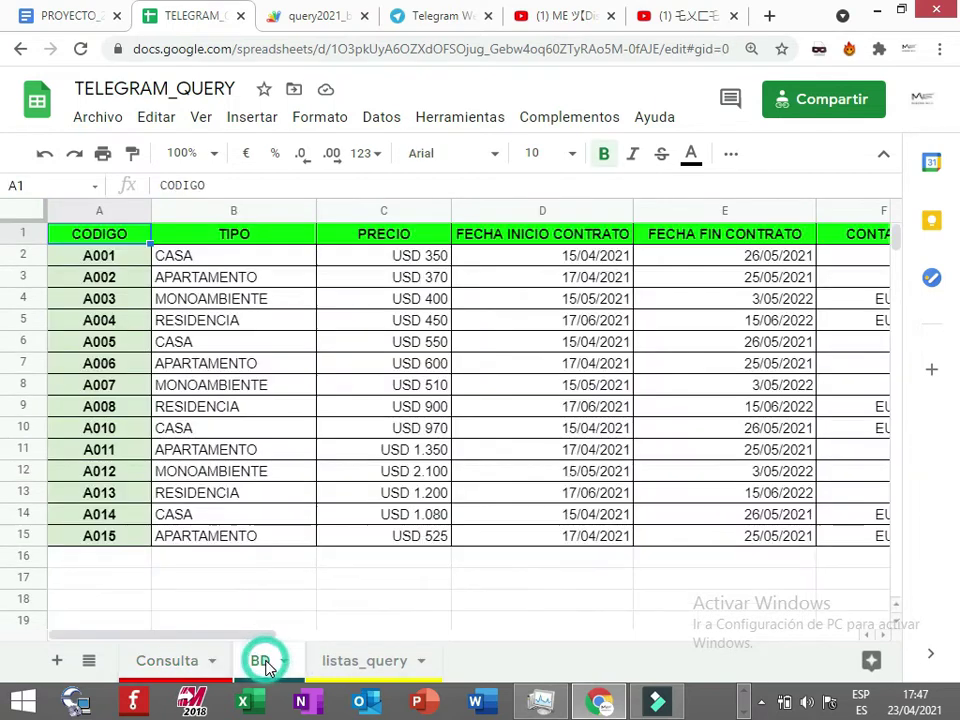
{"action": "left_click", "coordinate": [119, 543]}
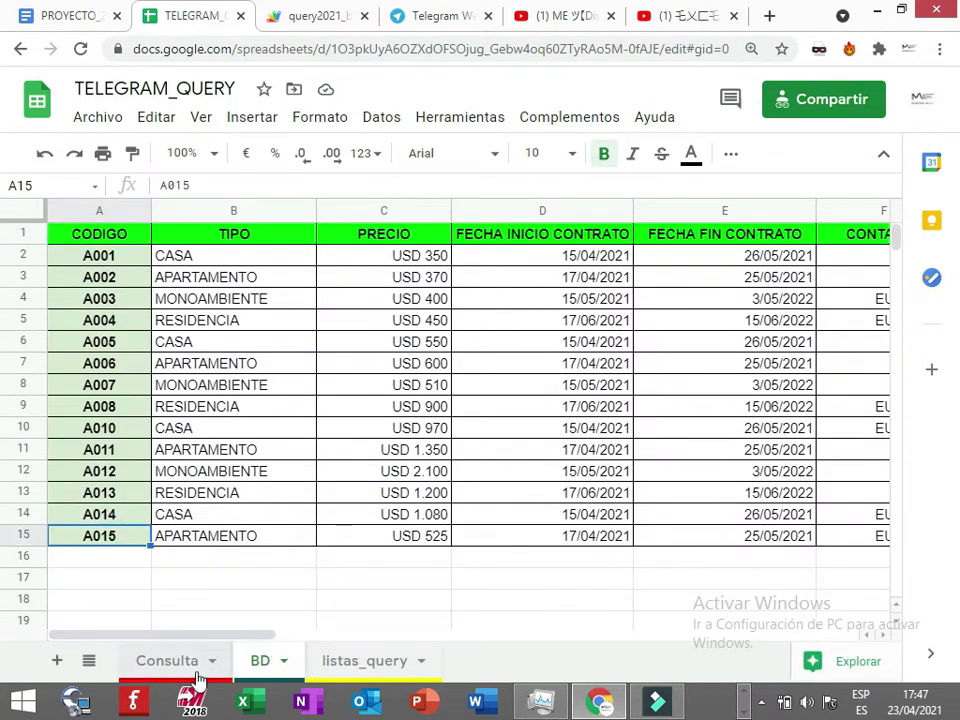
{"action": "left_click", "coordinate": [172, 664]}
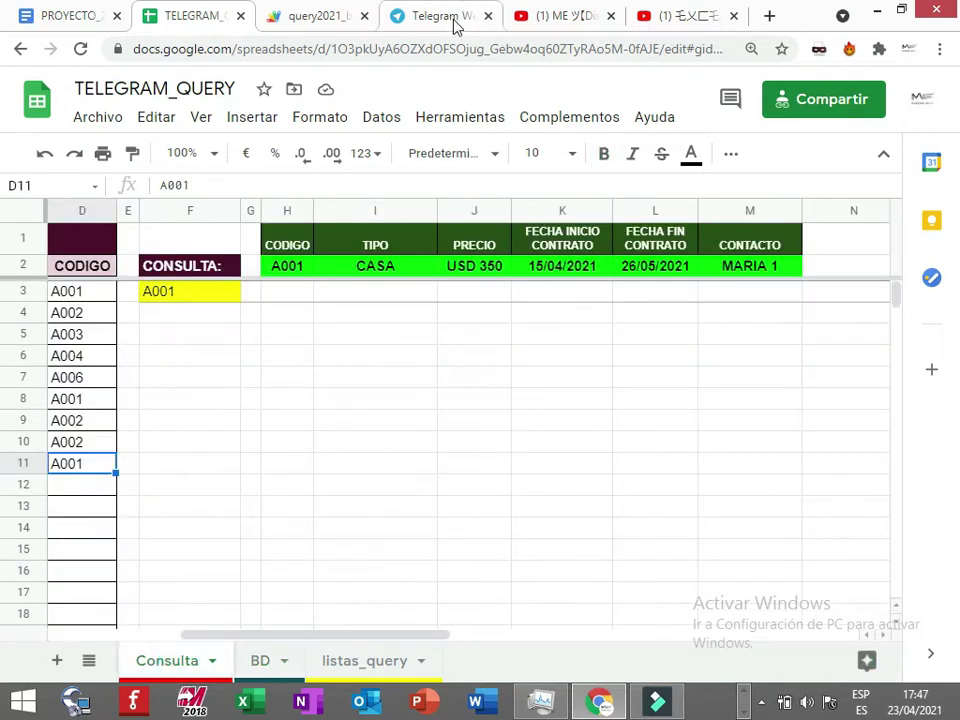
- Send code A015 to query_bot in Telegram, then return to the spreadsheet
{"action": "left_click", "coordinate": [455, 25]}
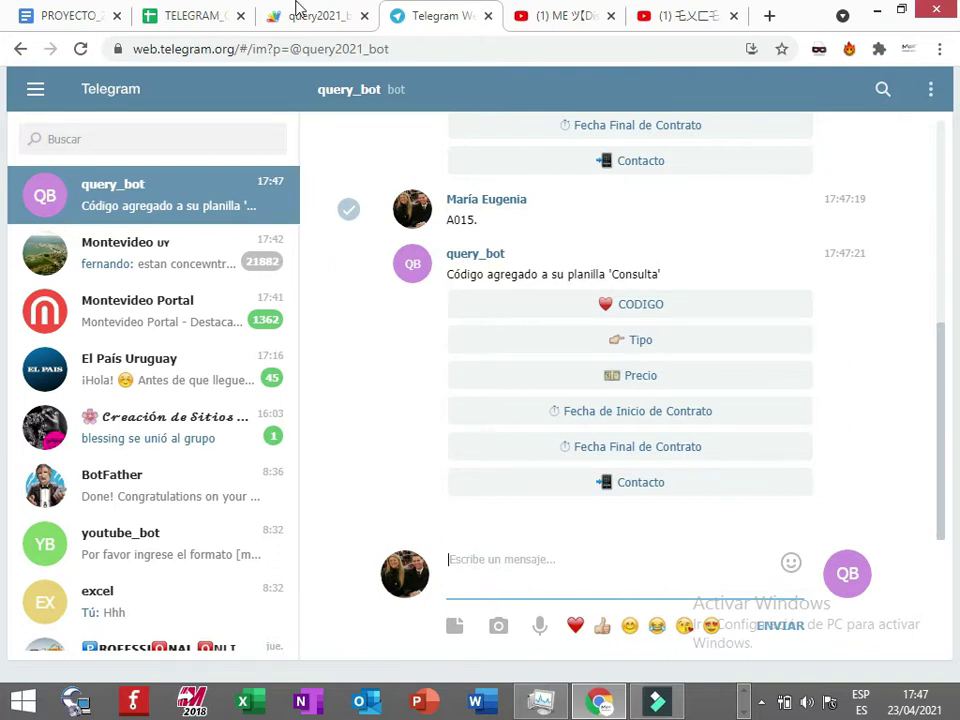
{"action": "left_click", "coordinate": [167, 22]}
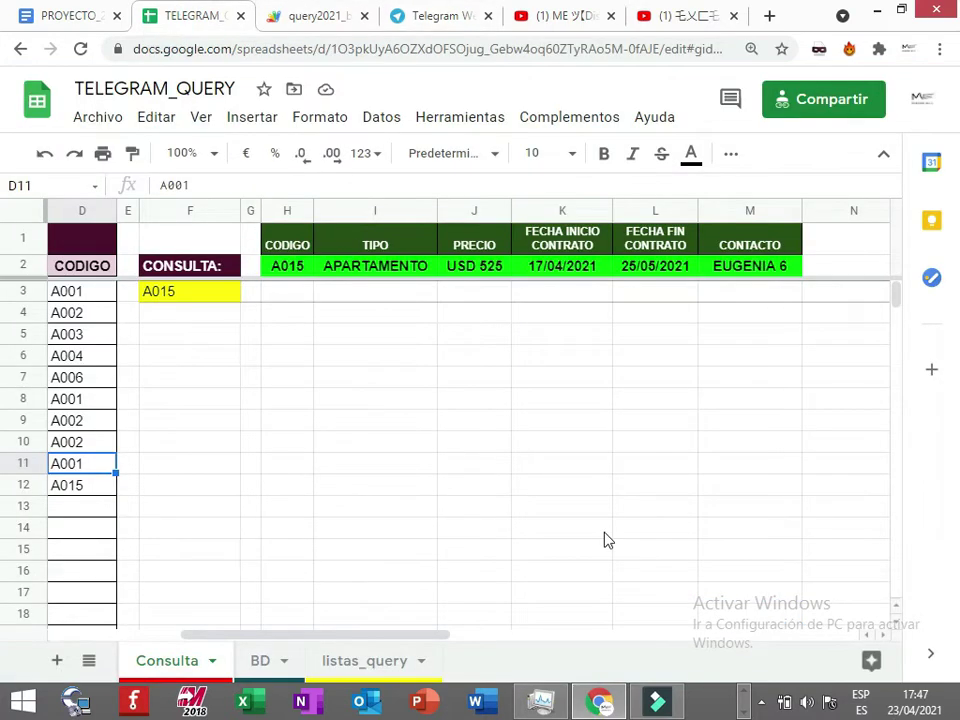
{"action": "left_click", "coordinate": [272, 418]}
{"action": "left_click_drag", "start_coordinate": [246, 634], "coordinate": [133, 634]}
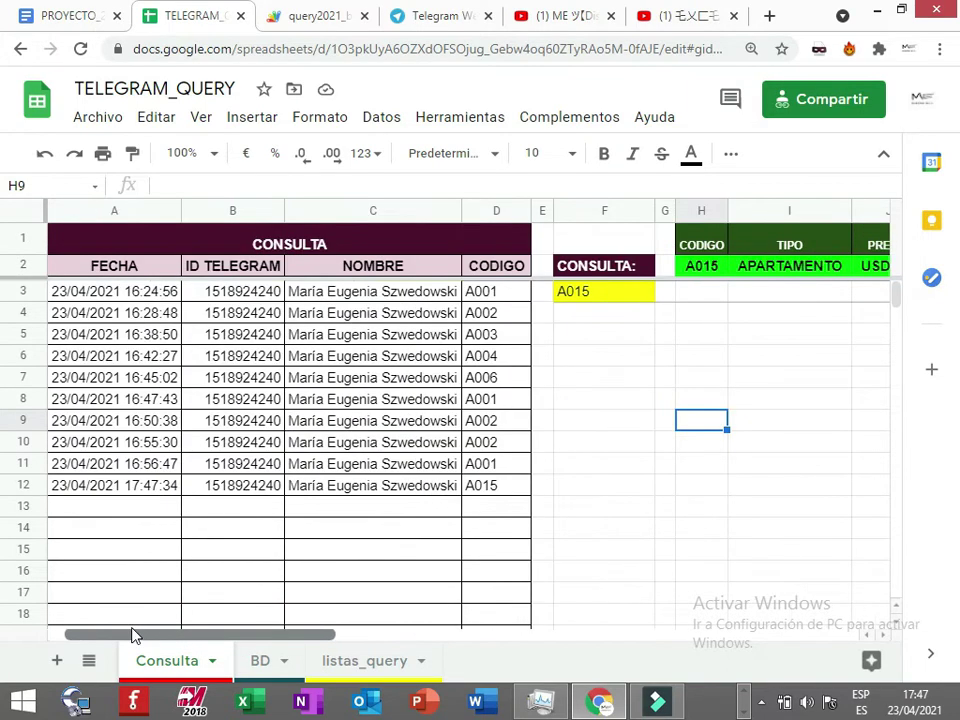
{"action": "left_click", "coordinate": [108, 489]}
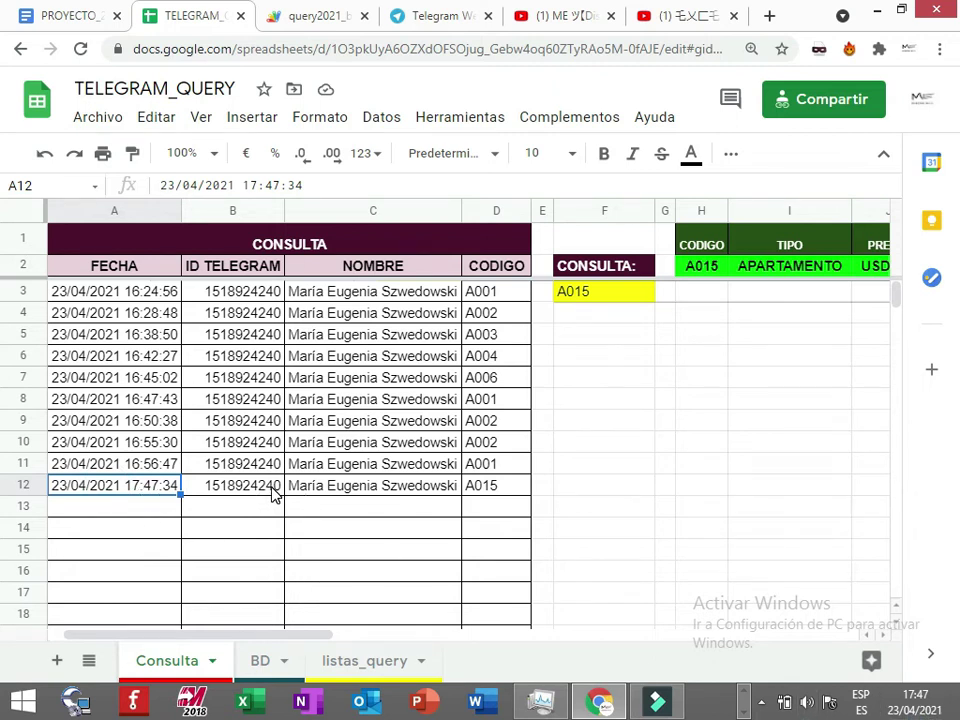
{"action": "left_click", "coordinate": [490, 486]}
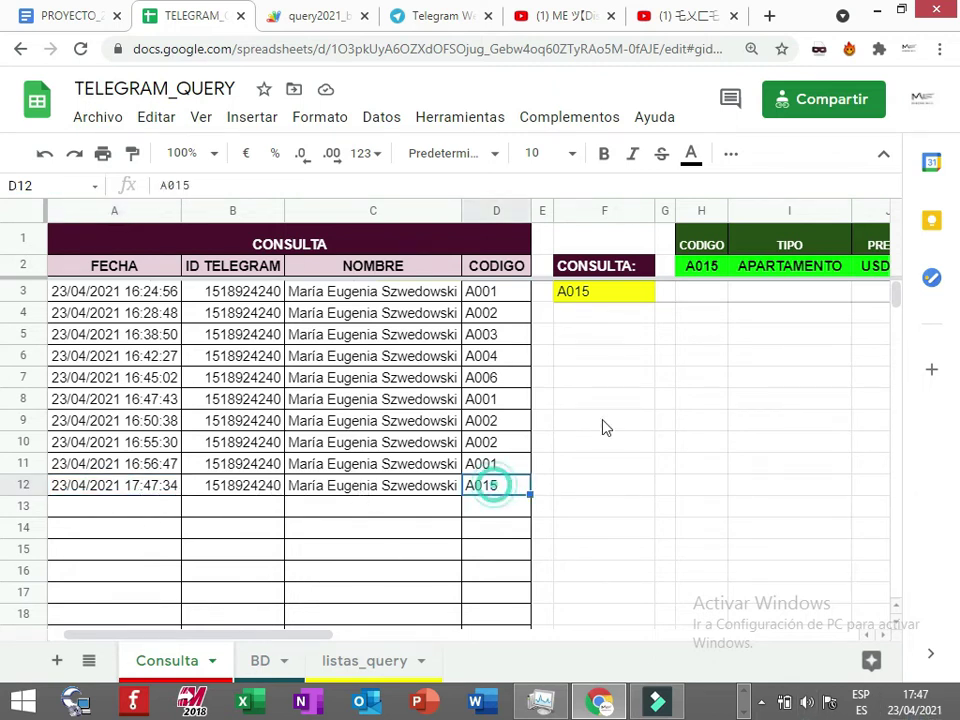
{"action": "left_click", "coordinate": [631, 297]}
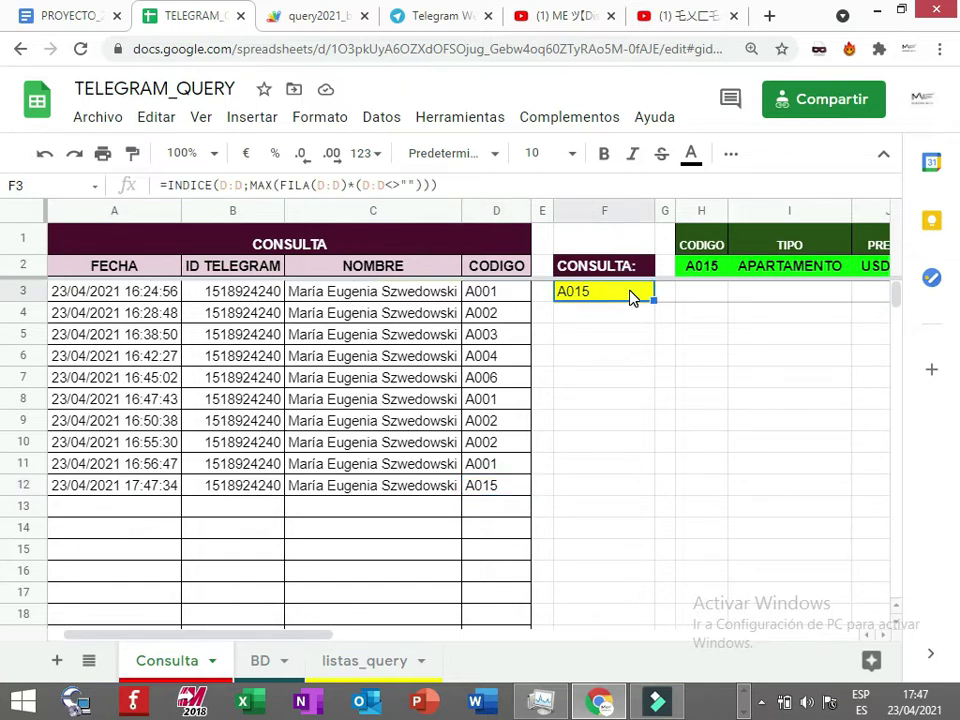
{"action": "key", "text": "Up"}
{"action": "key", "text": "Up"}
{"action": "key", "text": "Right"}
{"action": "key", "text": "Right"}
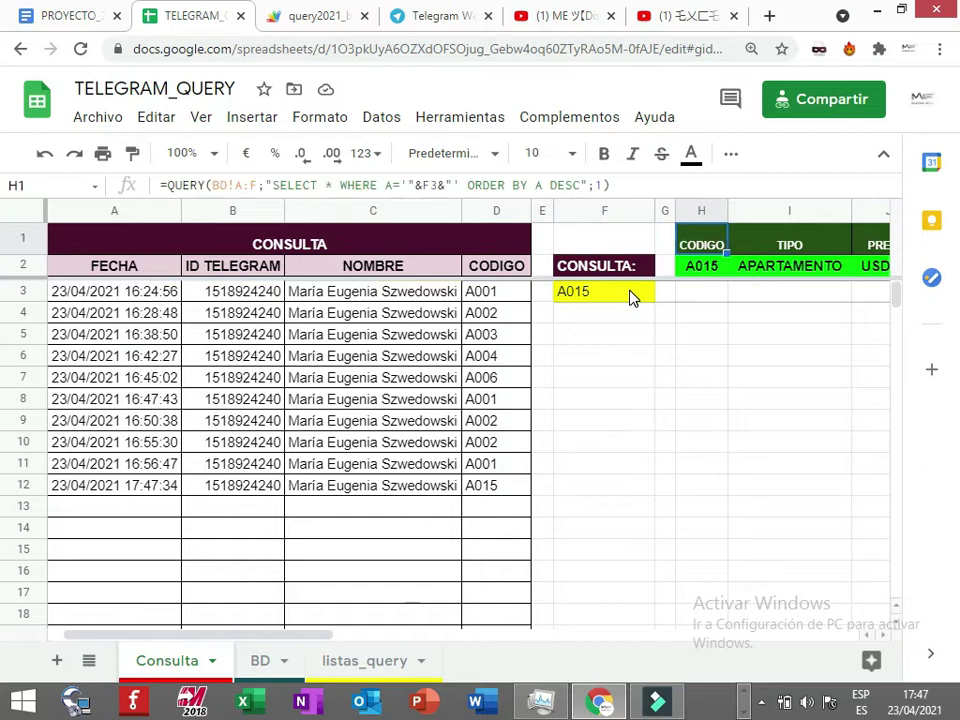
{"action": "key", "text": "Right"}
{"action": "key", "text": "Right"}
{"action": "key", "text": "Right"}
{"action": "key", "text": "Right"}
{"action": "key", "text": "Left"}
{"action": "key", "text": "Left"}
{"action": "key", "text": "Left"}
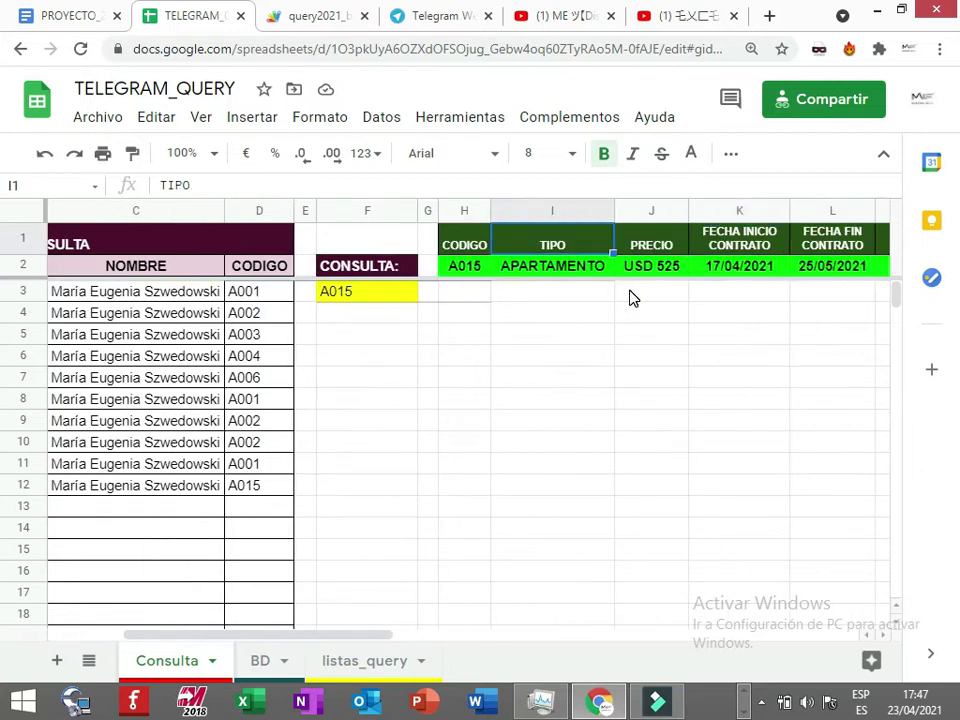
{"action": "key", "text": "Left"}
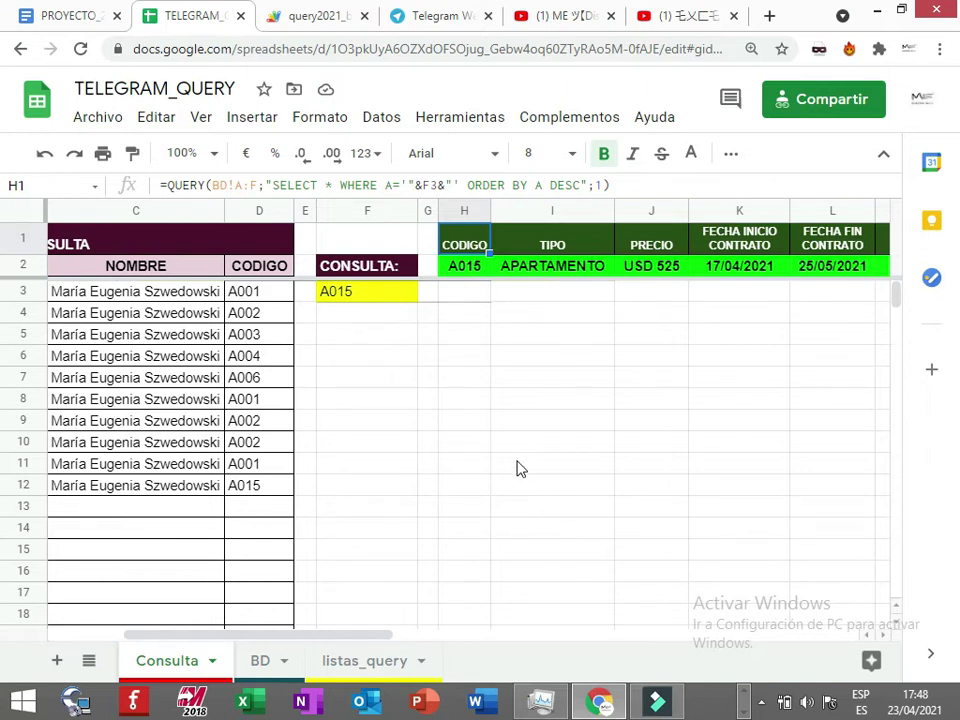
{"action": "left_click", "coordinate": [531, 420]}
{"action": "left_click", "coordinate": [376, 294]}
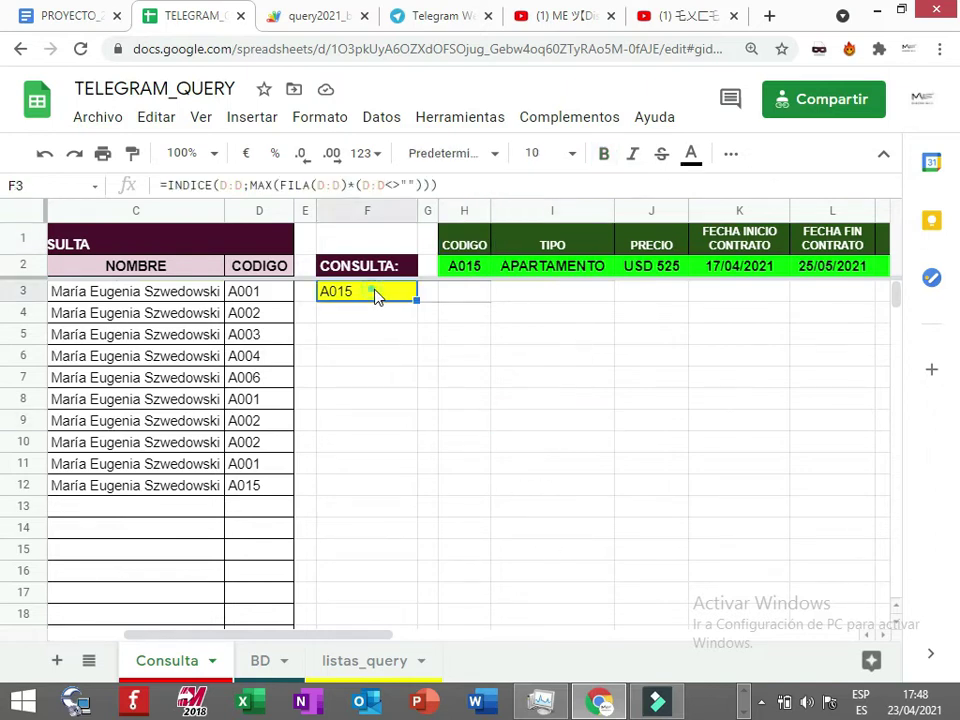
{"action": "left_click", "coordinate": [468, 266]}
{"action": "left_click", "coordinate": [472, 242]}
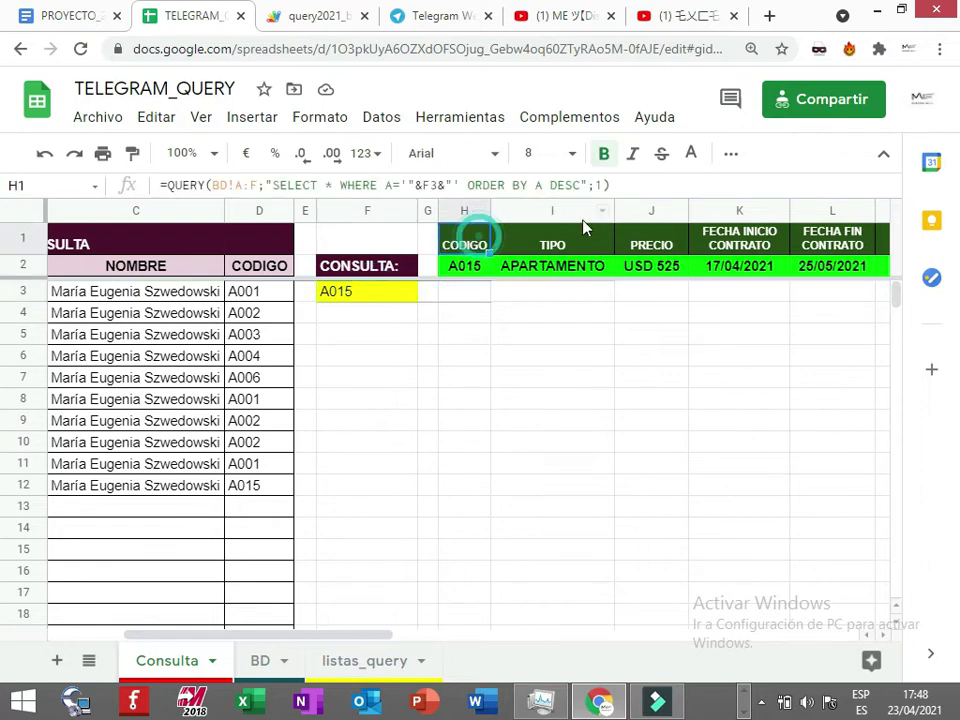
{"action": "left_click", "coordinate": [563, 330]}
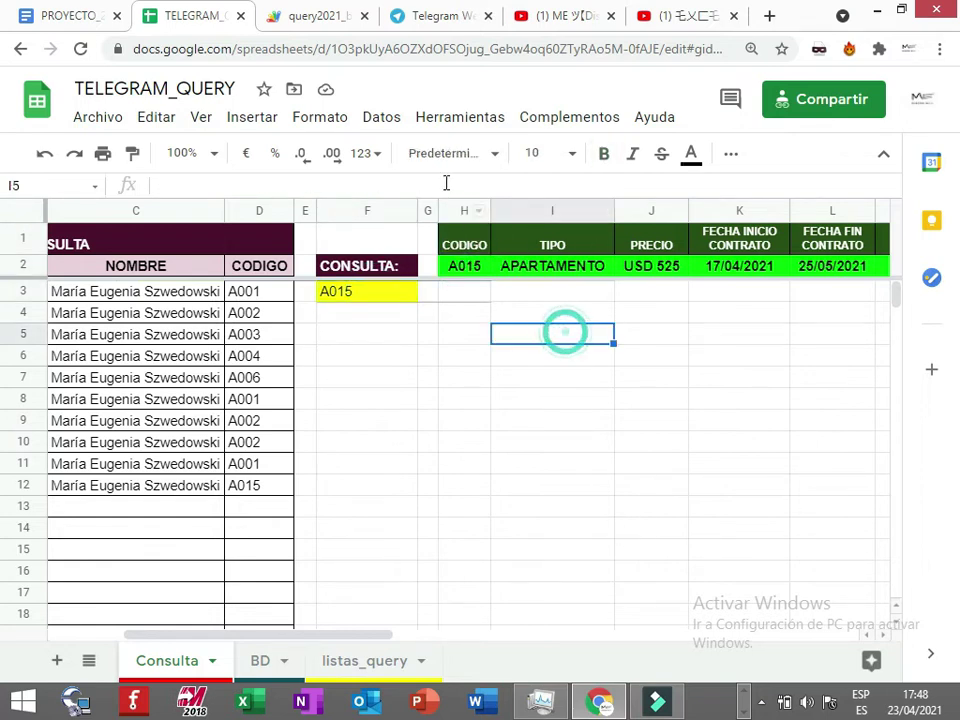
{"action": "left_click", "coordinate": [468, 245]}
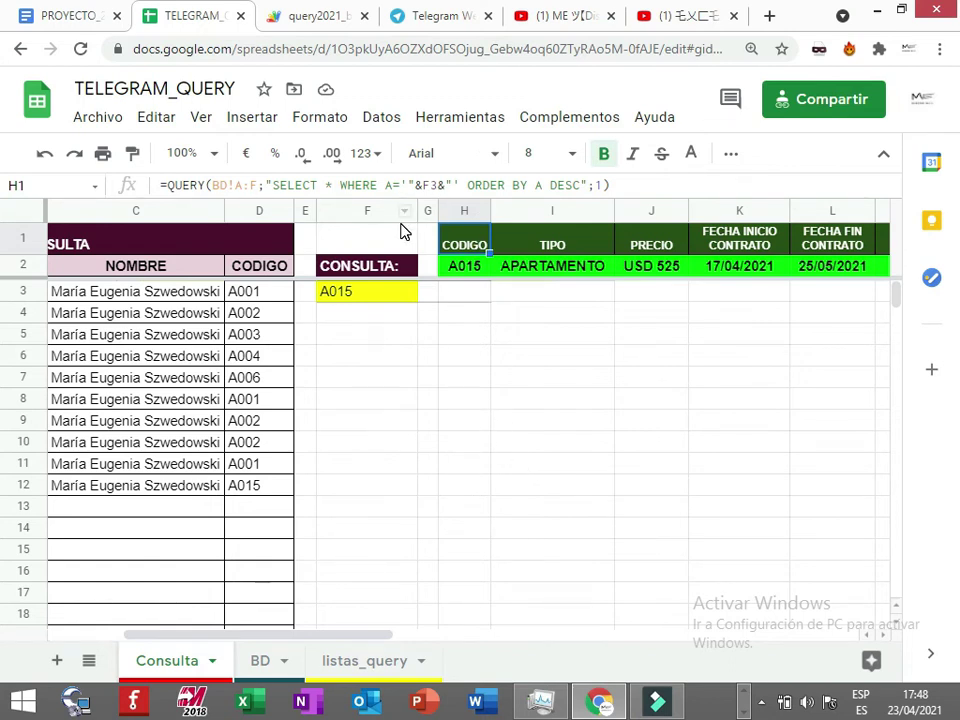
{"action": "left_click", "coordinate": [461, 360]}
{"action": "left_click", "coordinate": [466, 248]}
- Ask query_bot for A015's code, property type and price
{"action": "left_click", "coordinate": [443, 18]}
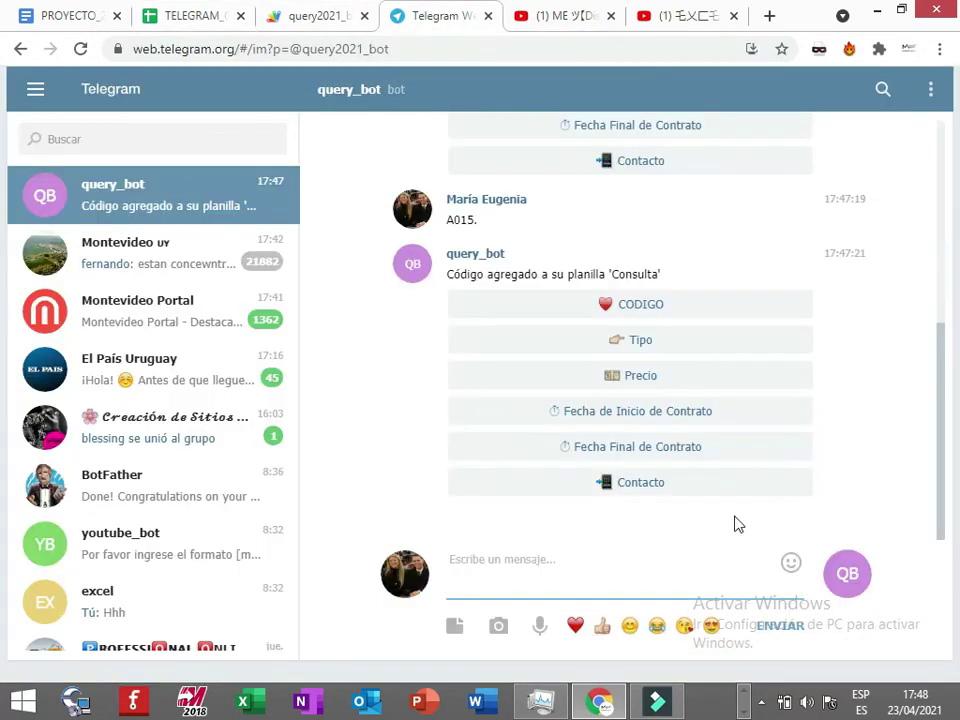
{"action": "left_click", "coordinate": [642, 314]}
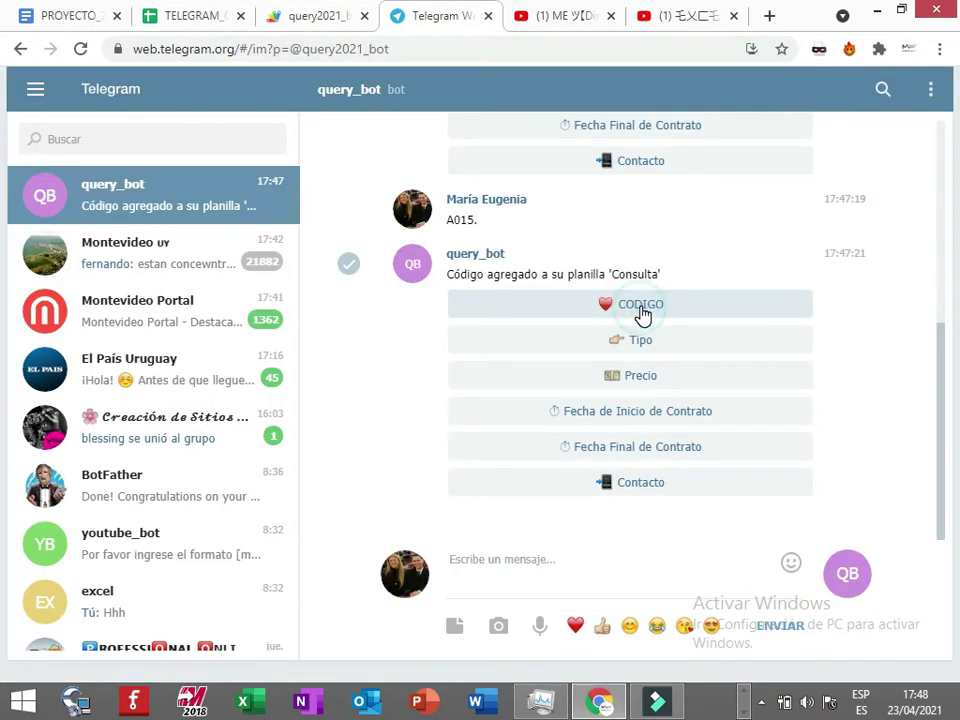
{"action": "left_click", "coordinate": [642, 314]}
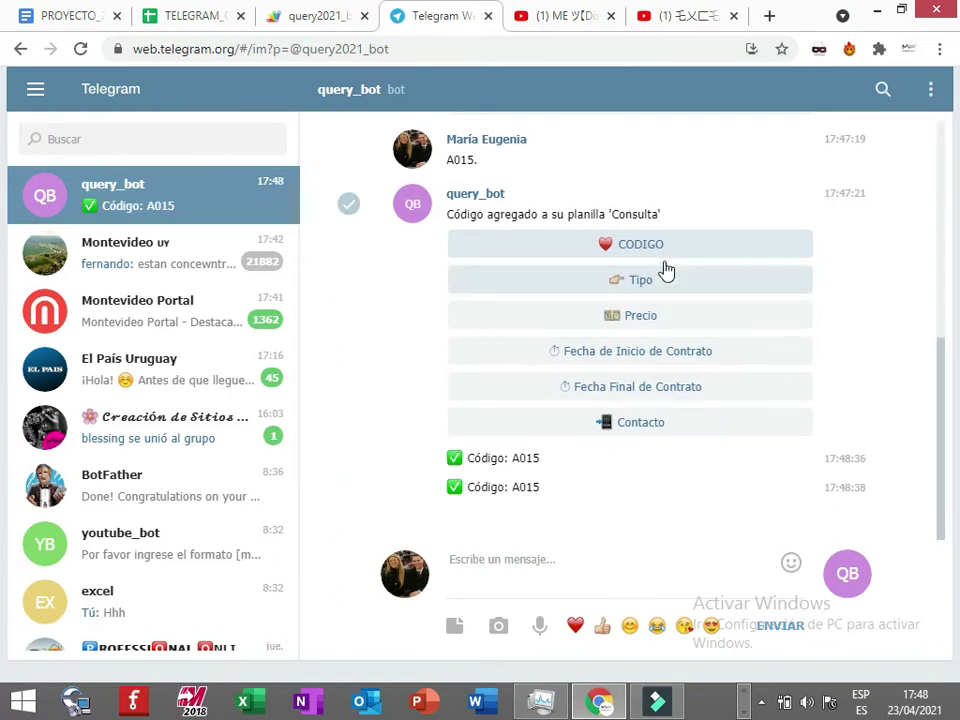
{"action": "left_click", "coordinate": [646, 285]}
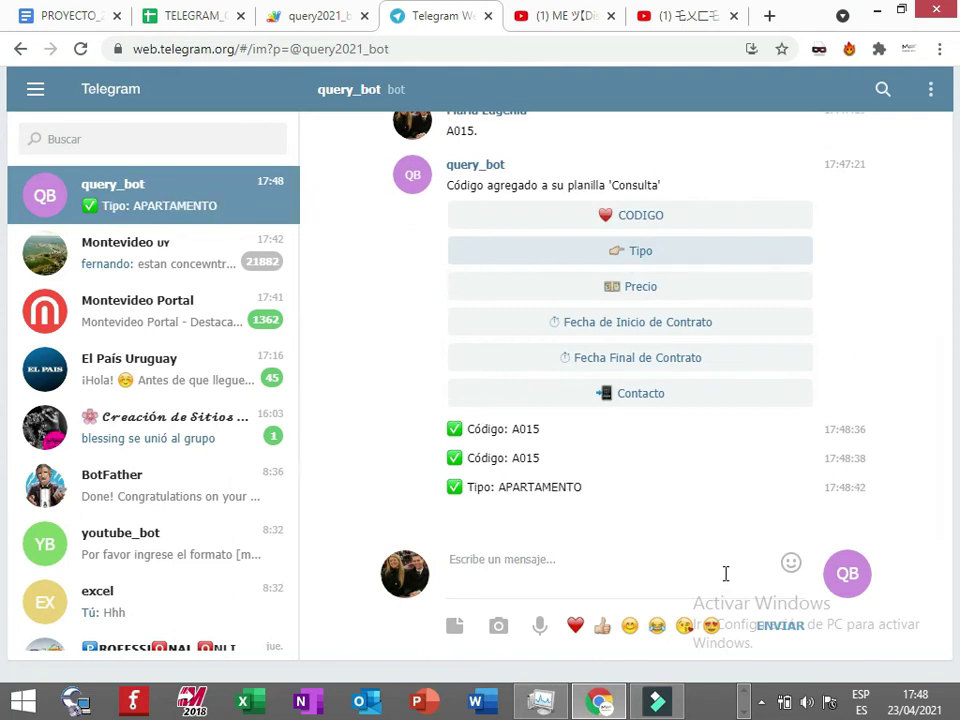
{"action": "left_click", "coordinate": [641, 290]}
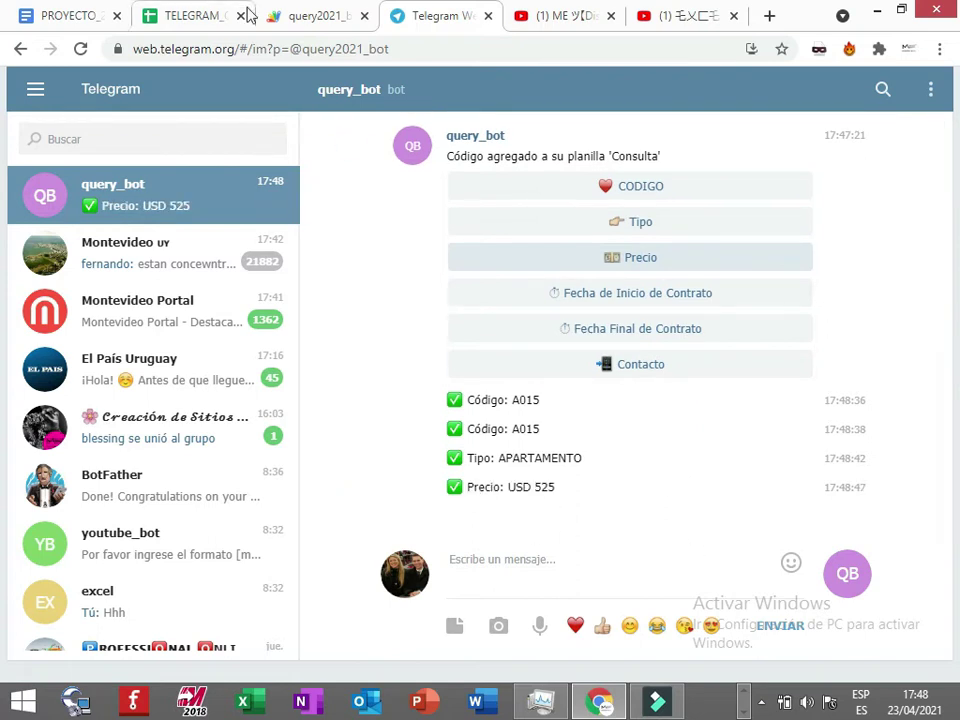
- Compare the J2 price with the bot, request the start date, and check K2
{"action": "left_click_drag", "start_coordinate": [196, 20], "coordinate": [300, 15]}
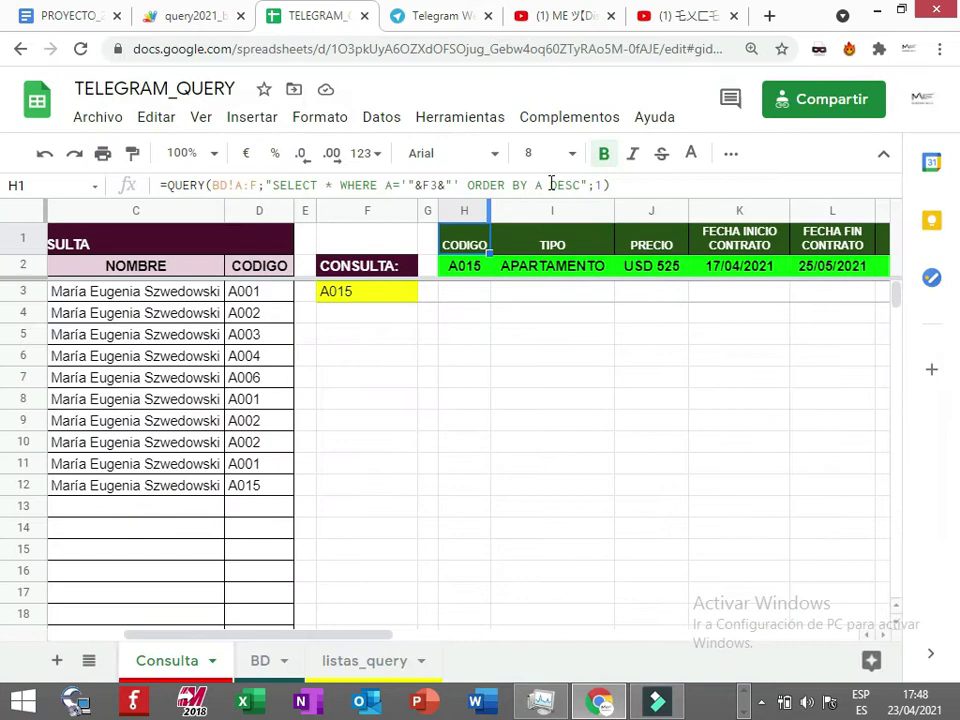
{"action": "left_click", "coordinate": [672, 270]}
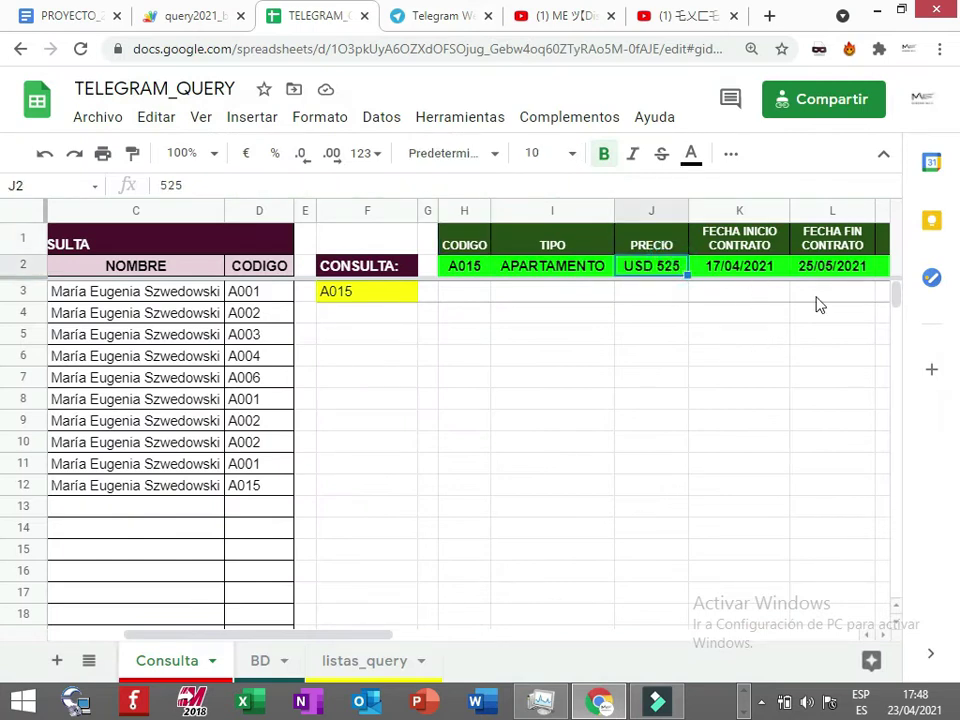
{"action": "left_click", "coordinate": [415, 16]}
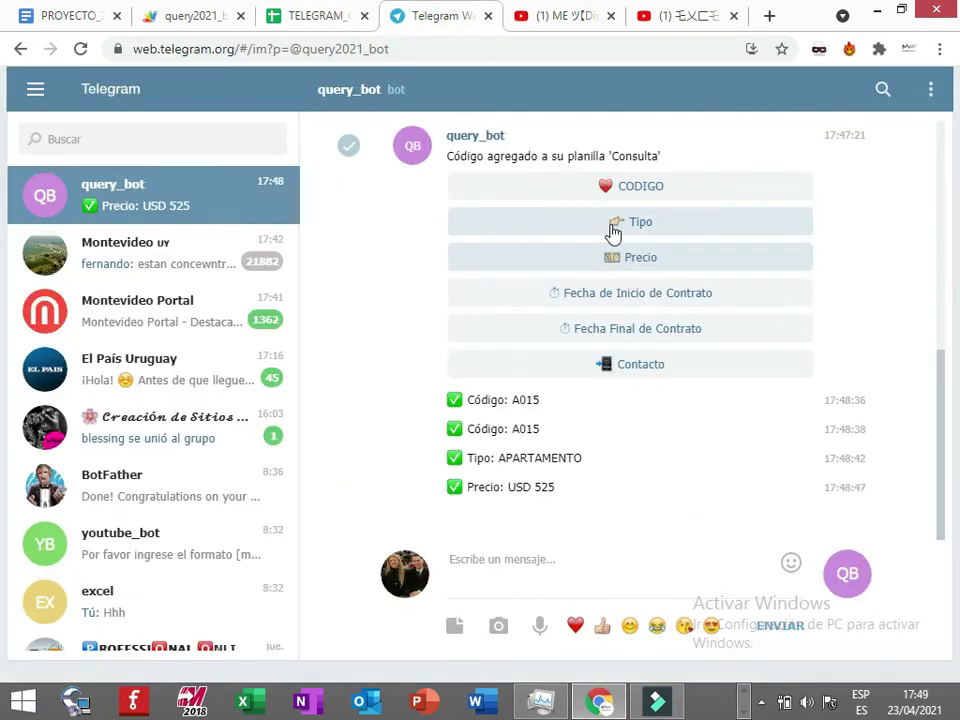
{"action": "left_click", "coordinate": [640, 294]}
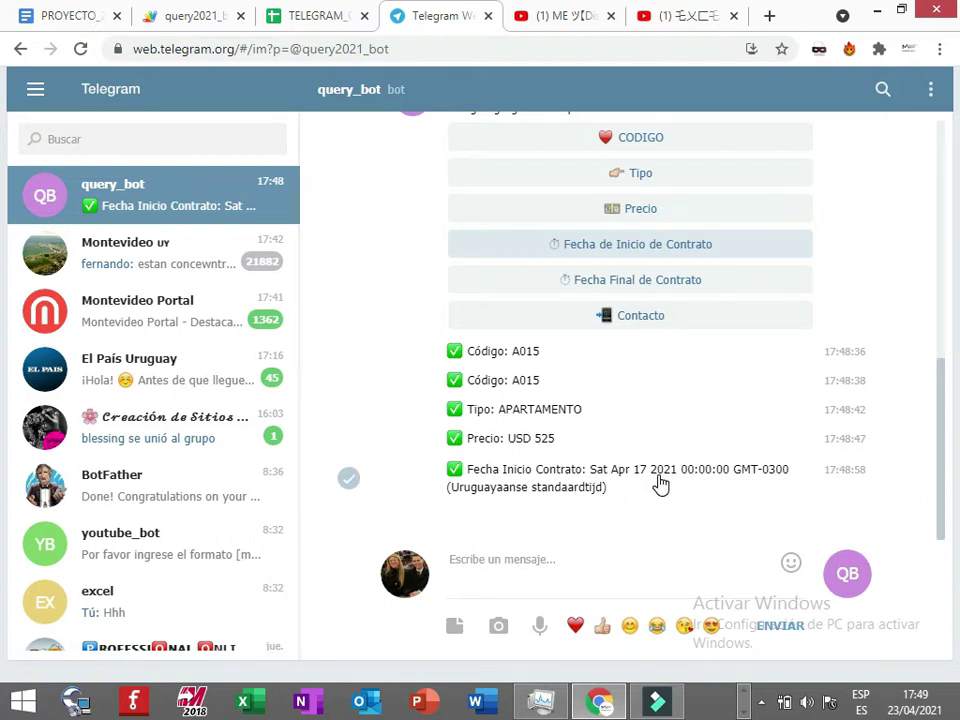
{"action": "left_click", "coordinate": [320, 16]}
{"action": "left_click", "coordinate": [738, 270]}
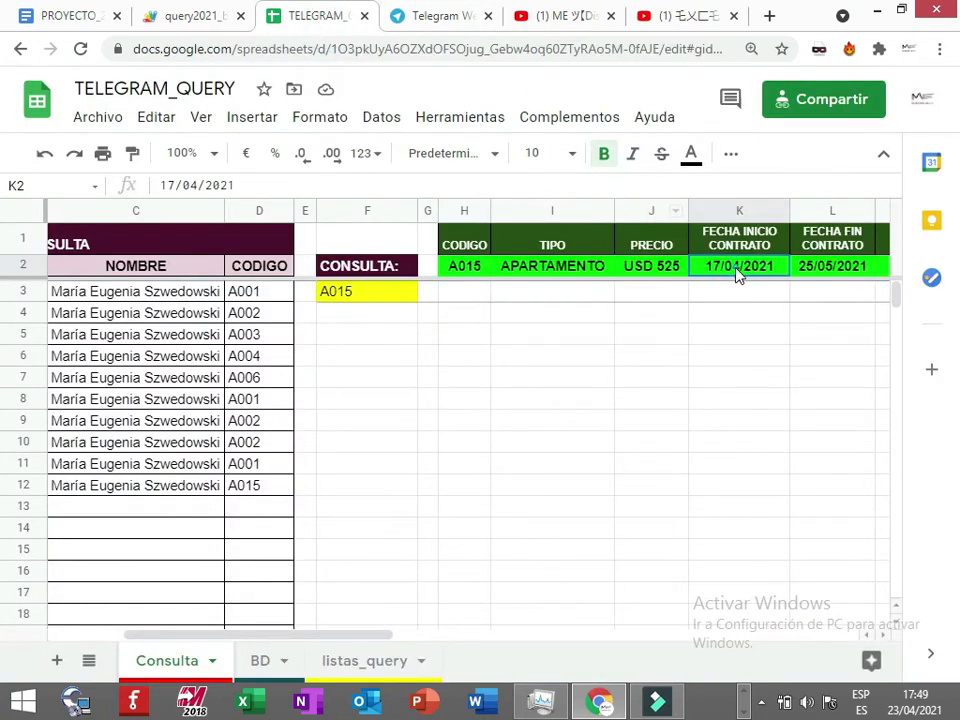
{"action": "key", "text": "Right"}
{"action": "key", "text": "Right"}
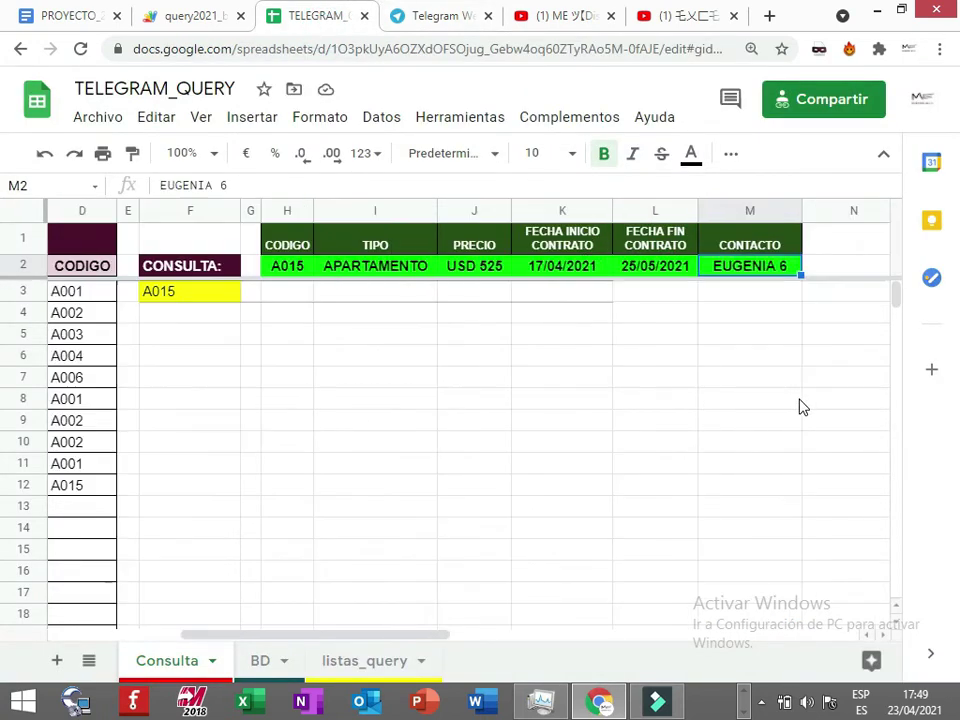
{"action": "key", "text": "Right"}
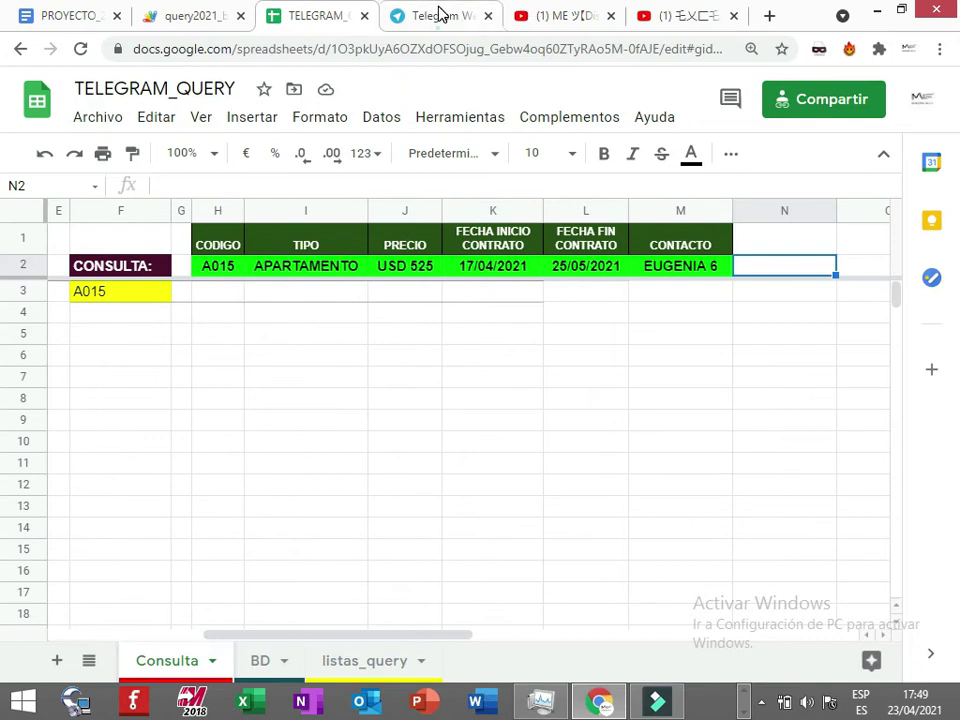
- Request A015's contract end date and contact from the bot, then compare in the spreadsheet
{"action": "left_click", "coordinate": [440, 14]}
{"action": "left_click", "coordinate": [624, 281]}
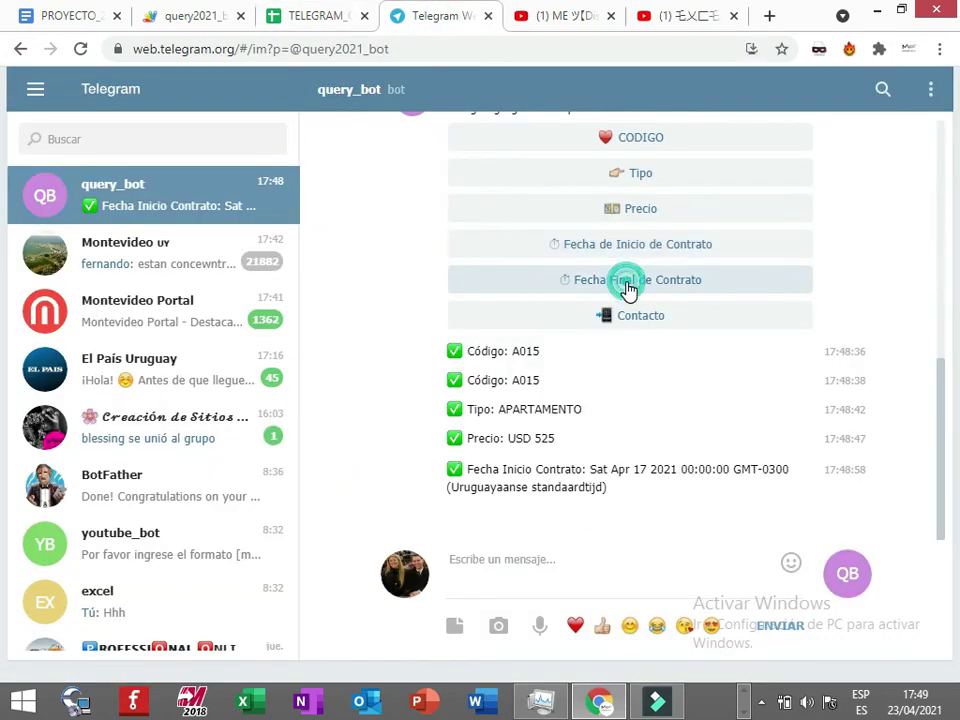
{"action": "left_click", "coordinate": [663, 317]}
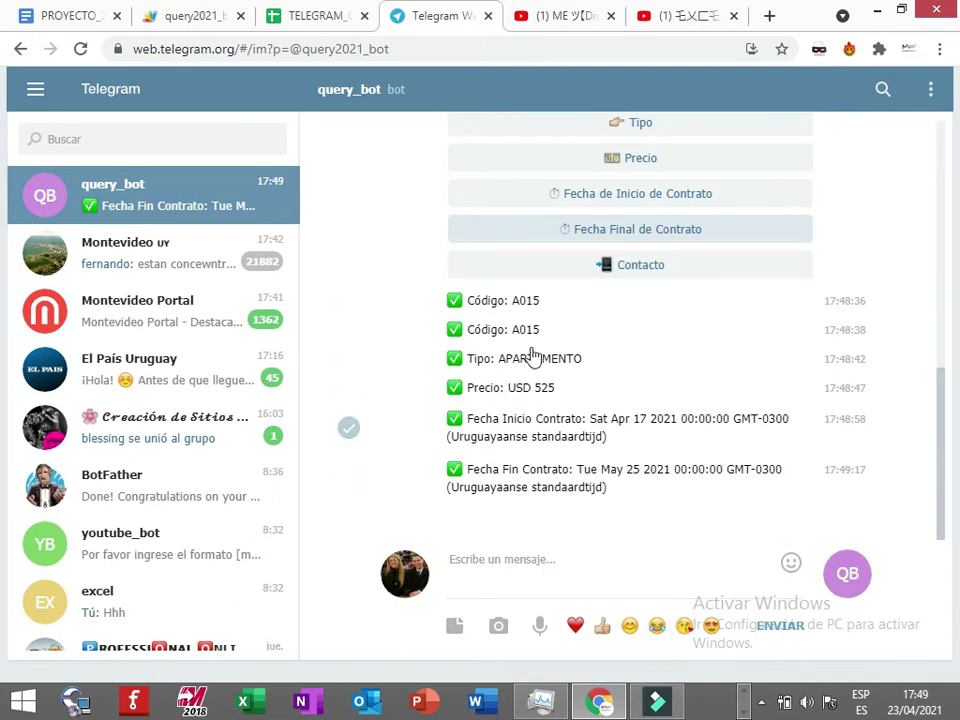
{"action": "left_click", "coordinate": [306, 18]}
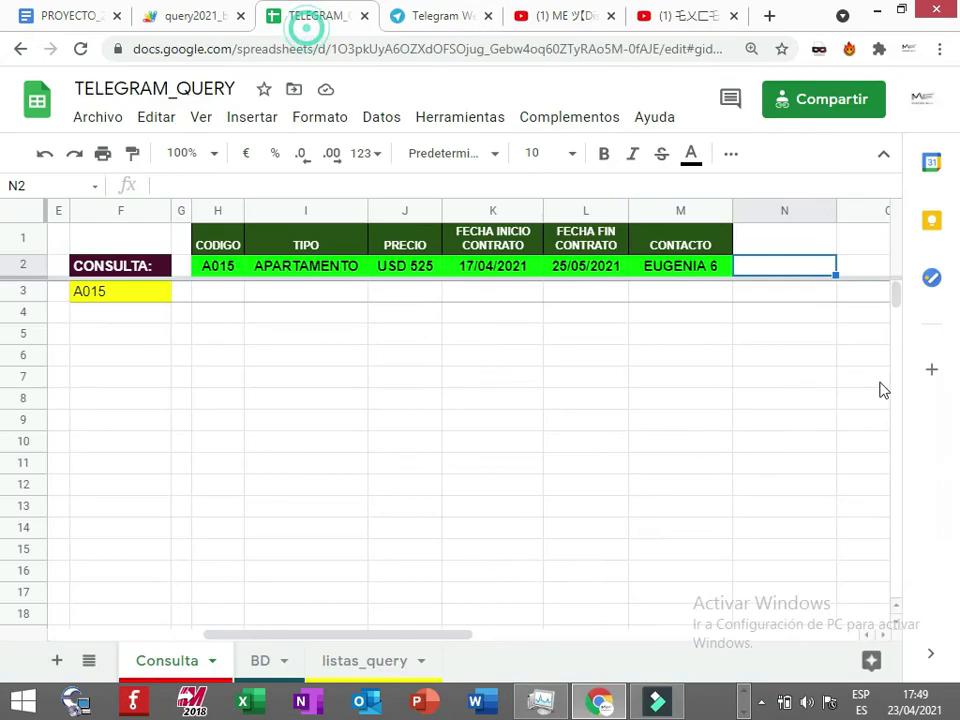
{"action": "left_click", "coordinate": [418, 18]}
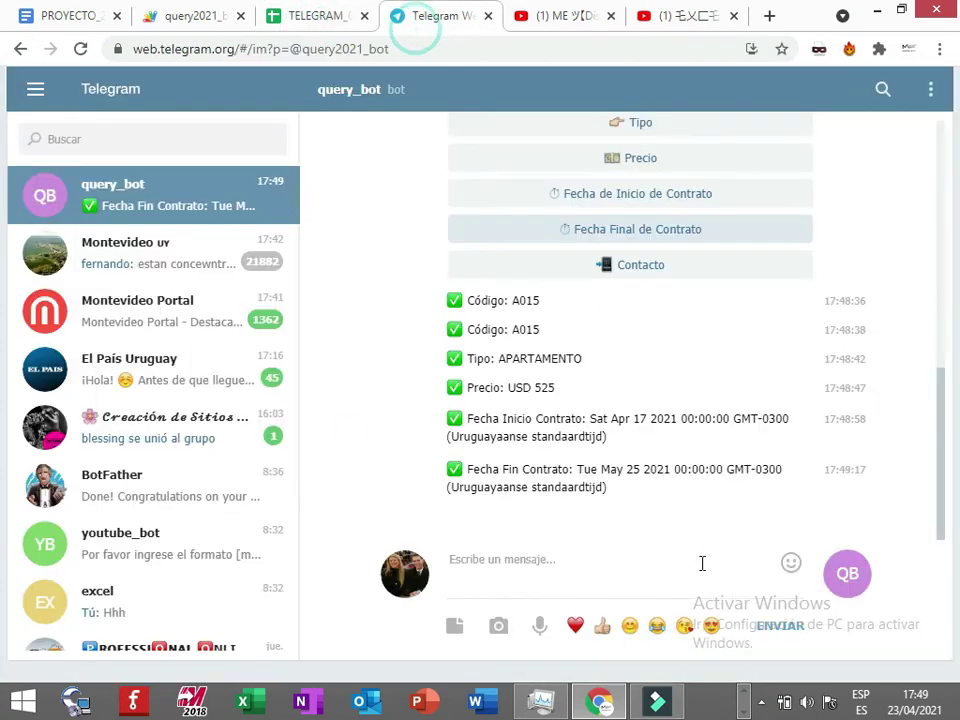
{"action": "left_click", "coordinate": [653, 268]}
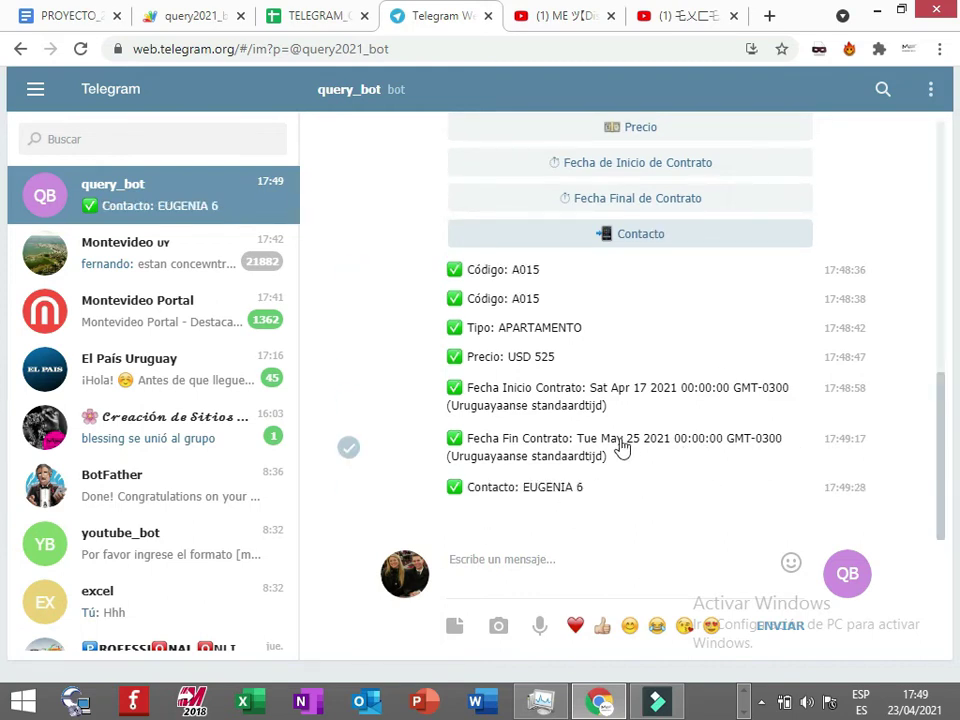
{"action": "mouse_move", "coordinate": [938, 492]}
{"action": "left_mouse_down"}
{"action": "mouse_move", "coordinate": [952, 380]}
{"action": "mouse_move", "coordinate": [945, 463]}
{"action": "left_mouse_up"}
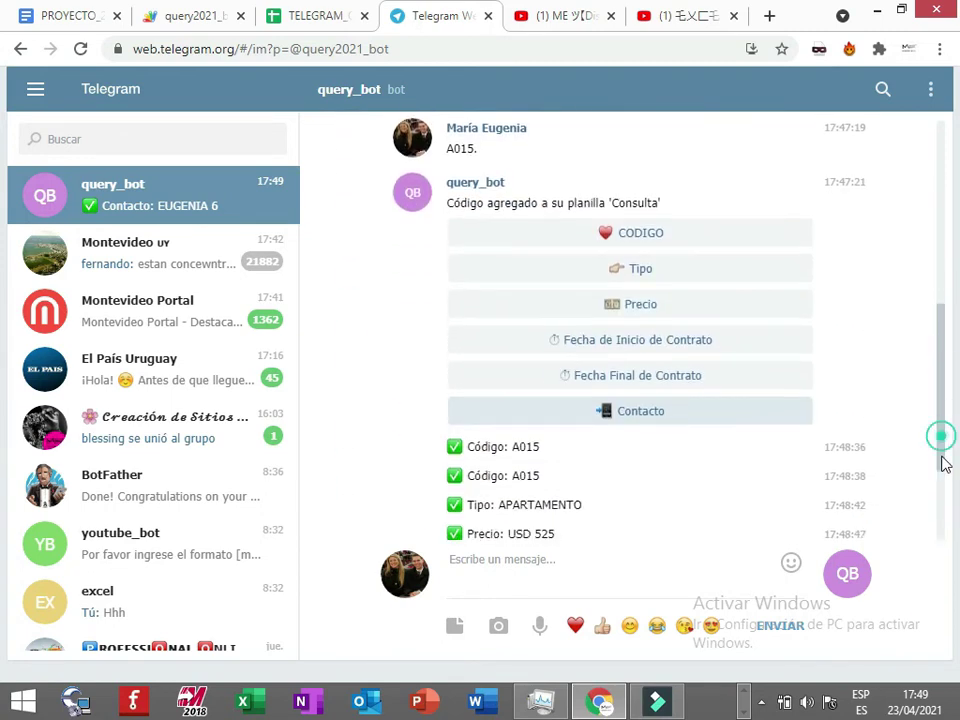
{"action": "left_click", "coordinate": [282, 18]}
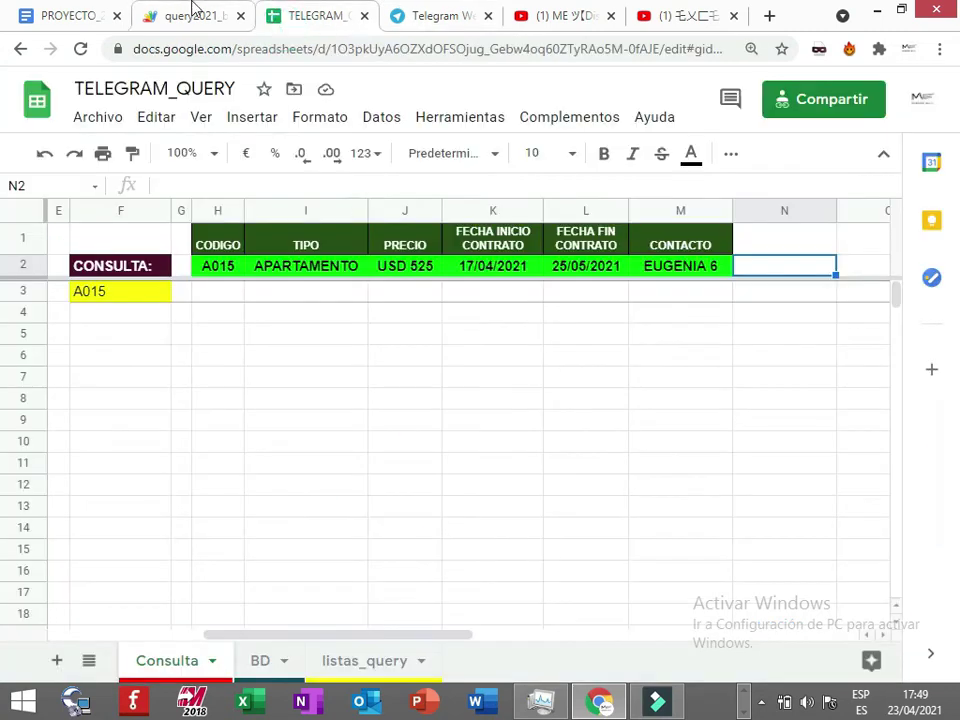
- Close the query2021 script project and the spreadsheet tab, leaving the bot chat
{"action": "left_click", "coordinate": [195, 12]}
{"action": "left_click", "coordinate": [241, 16]}
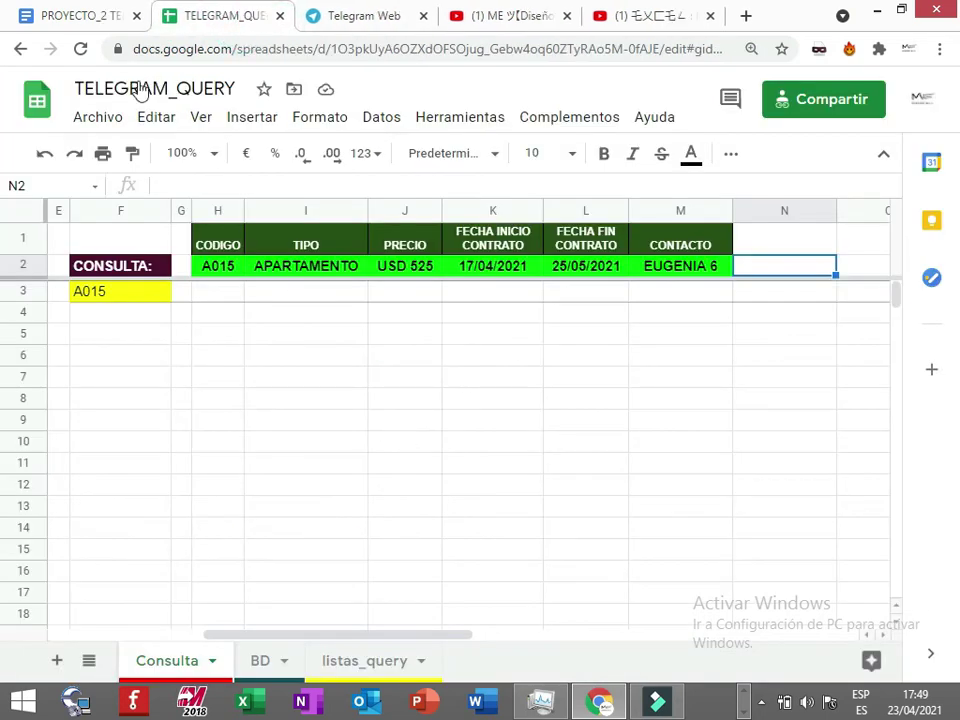
{"action": "left_click", "coordinate": [289, 18]}
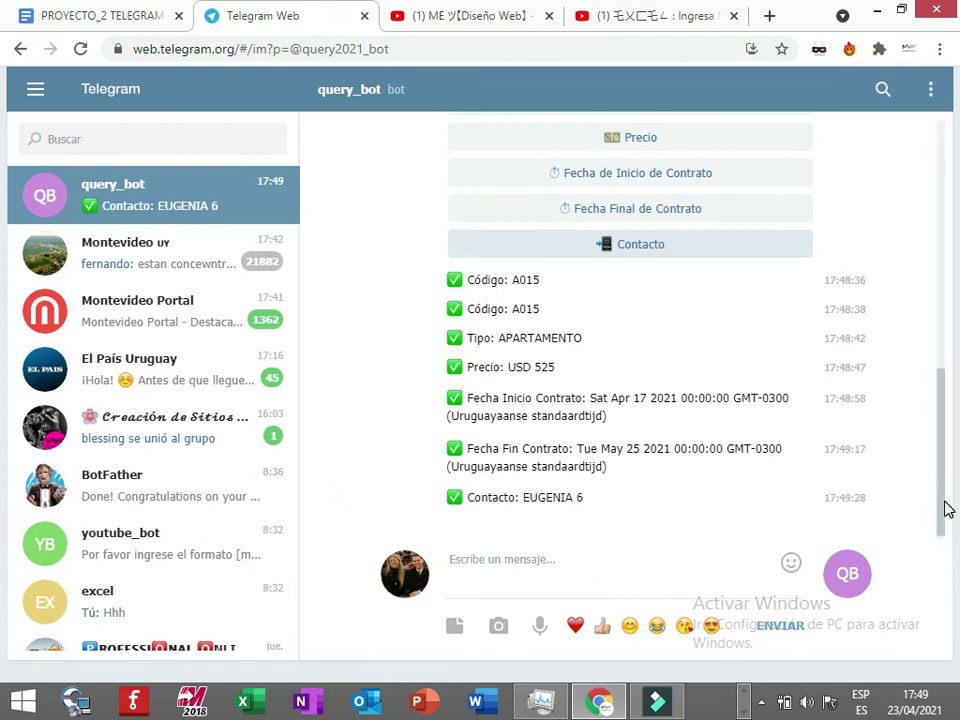
- Send 'A011.' to query_bot and request its code and price, USD 1350
{"action": "scroll", "coordinate": [945, 520], "scroll_direction": "down", "scroll_amount": 1}
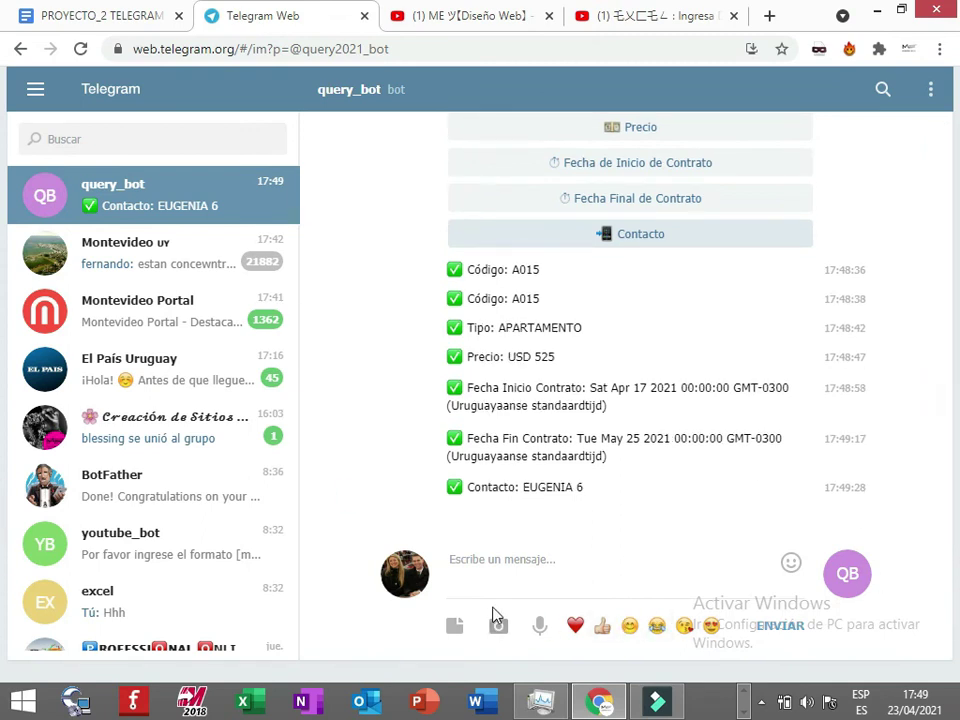
{"action": "left_click", "coordinate": [508, 581]}
{"action": "type", "text": "A011."}
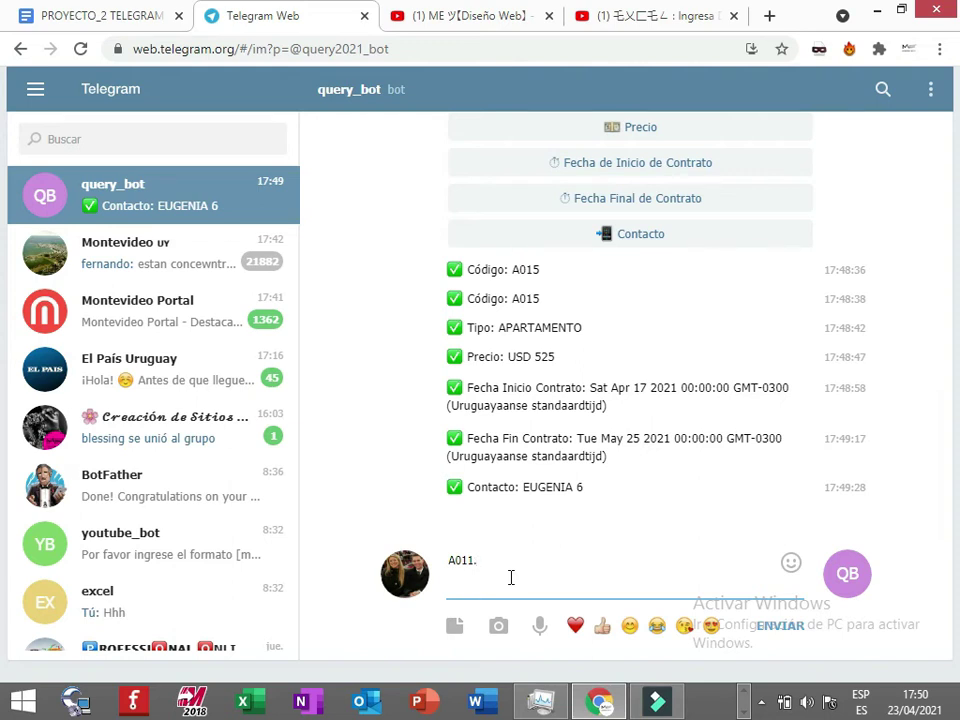
{"action": "key", "text": "Return"}
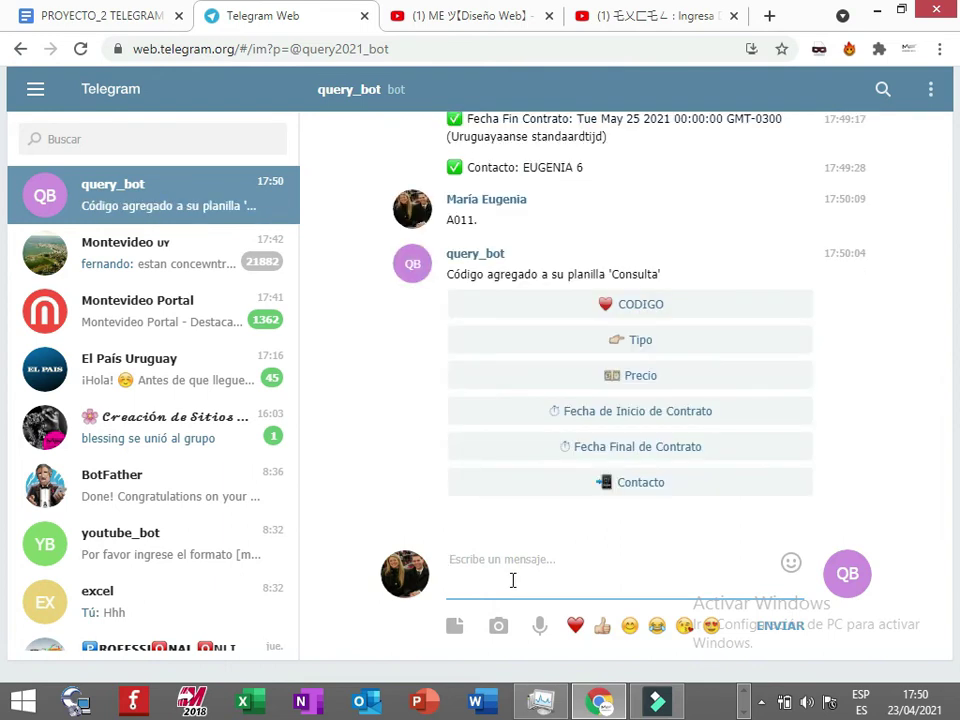
{"action": "left_click", "coordinate": [629, 317]}
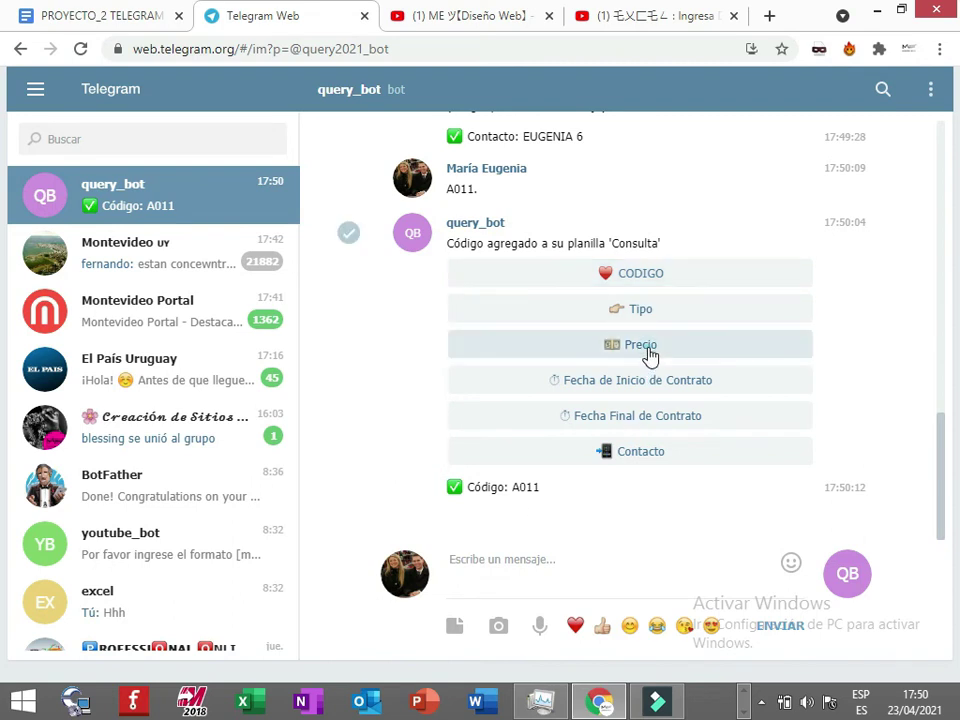
{"action": "left_click", "coordinate": [649, 350]}
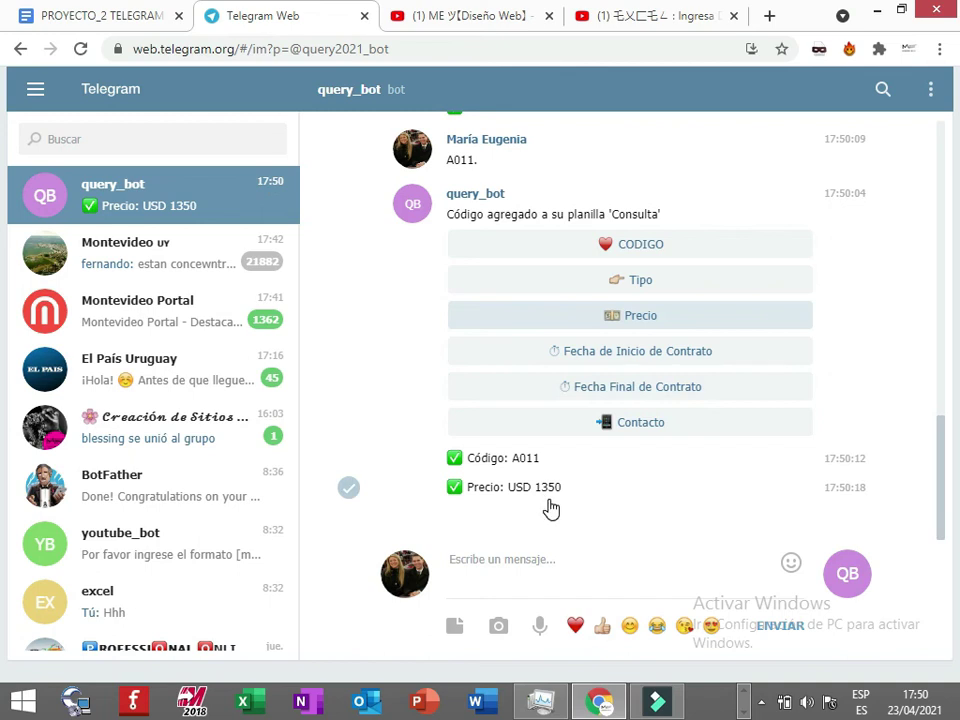
- Reopen TELEGRAM_QUERY and review the H1 QUERY formula and A011 result headers
{"action": "left_click", "coordinate": [770, 16]}
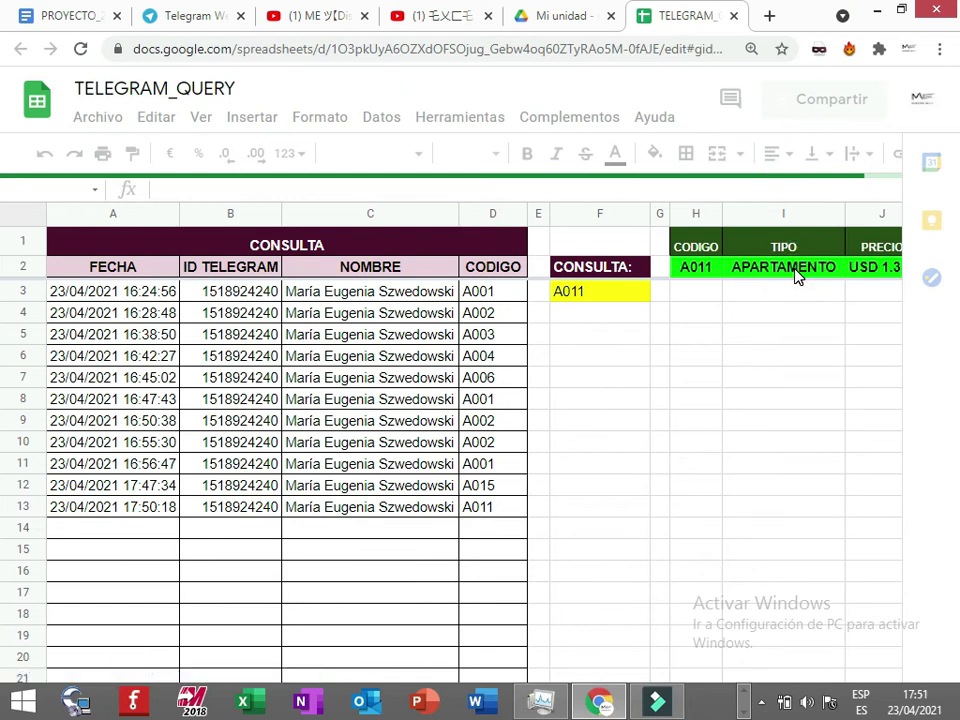
{"action": "key", "text": "Right"}
{"action": "key", "text": "Right"}
{"action": "key", "text": "Right"}
{"action": "key", "text": "Right"}
{"action": "key", "text": "Right"}
{"action": "key", "text": "Right"}
{"action": "key", "text": "Right"}
{"action": "key", "text": "Right"}
{"action": "key", "text": "Right"}
{"action": "key", "text": "Left"}
{"action": "key", "text": "Left"}
{"action": "key", "text": "Left"}
{"action": "key", "text": "Left"}
{"action": "key", "text": "Left"}
{"action": "key", "text": "Left"}
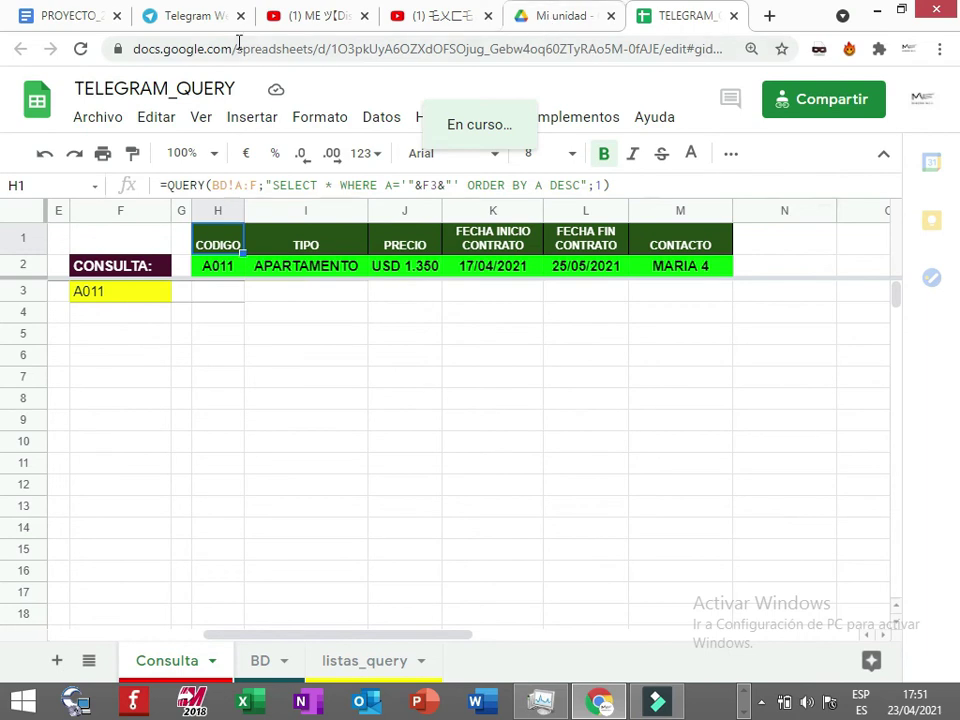
- Bring up the PROYECTO_2 TELEGRAM code document and scroll down to the doPost function
{"action": "left_click", "coordinate": [193, 17]}
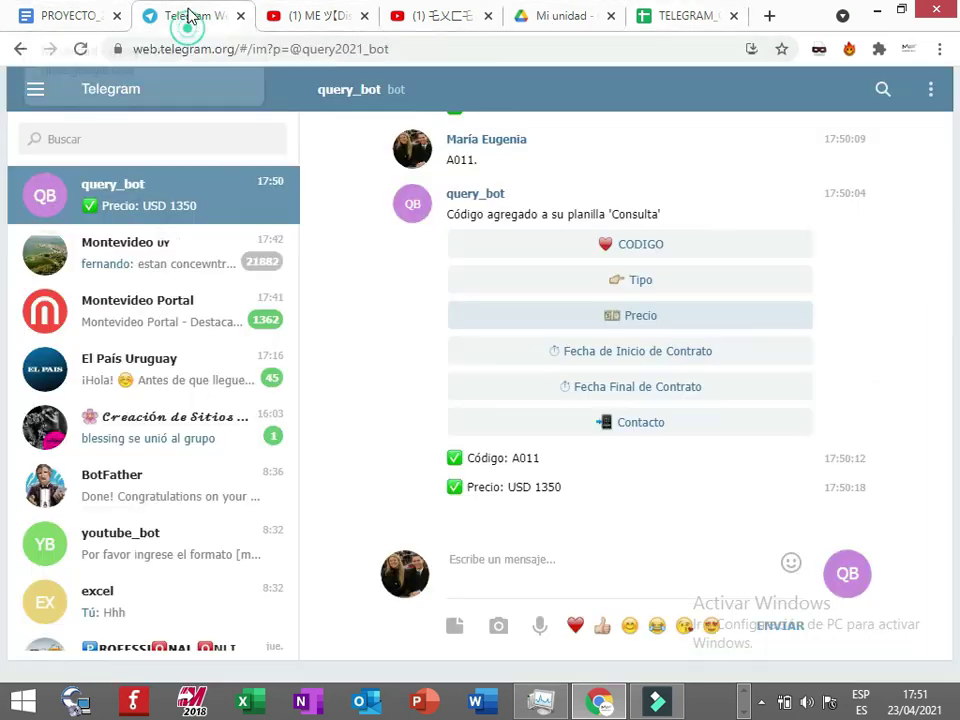
{"action": "left_click", "coordinate": [65, 16]}
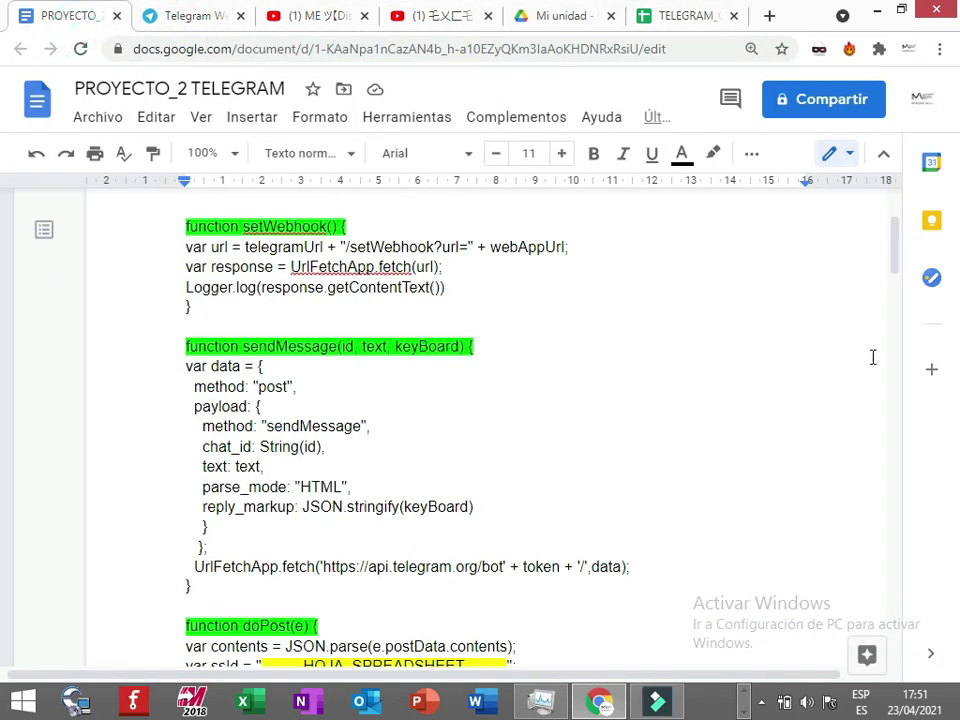
{"action": "left_click_drag", "start_coordinate": [902, 251], "coordinate": [907, 318]}
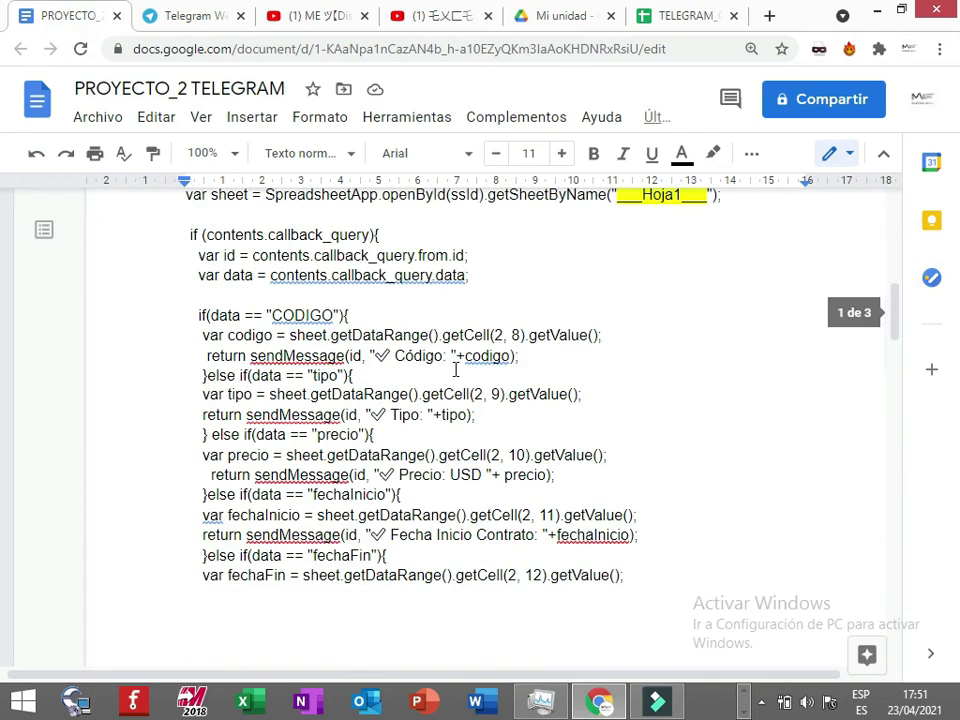
{"action": "left_click_drag", "start_coordinate": [393, 357], "coordinate": [376, 357]}
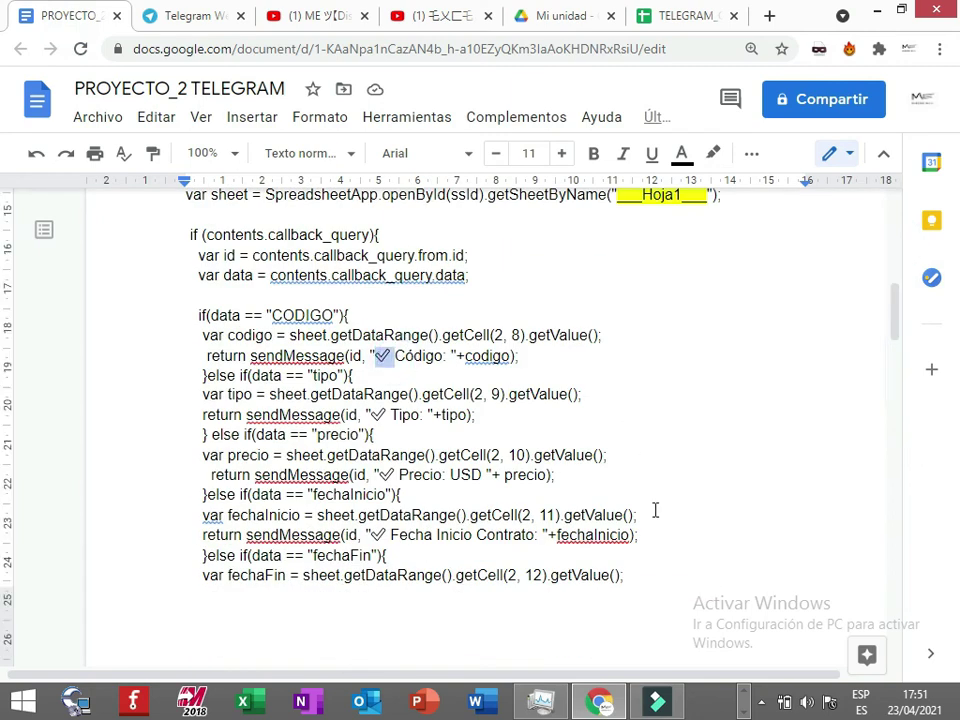
{"action": "left_click_drag", "start_coordinate": [896, 317], "coordinate": [900, 398]}
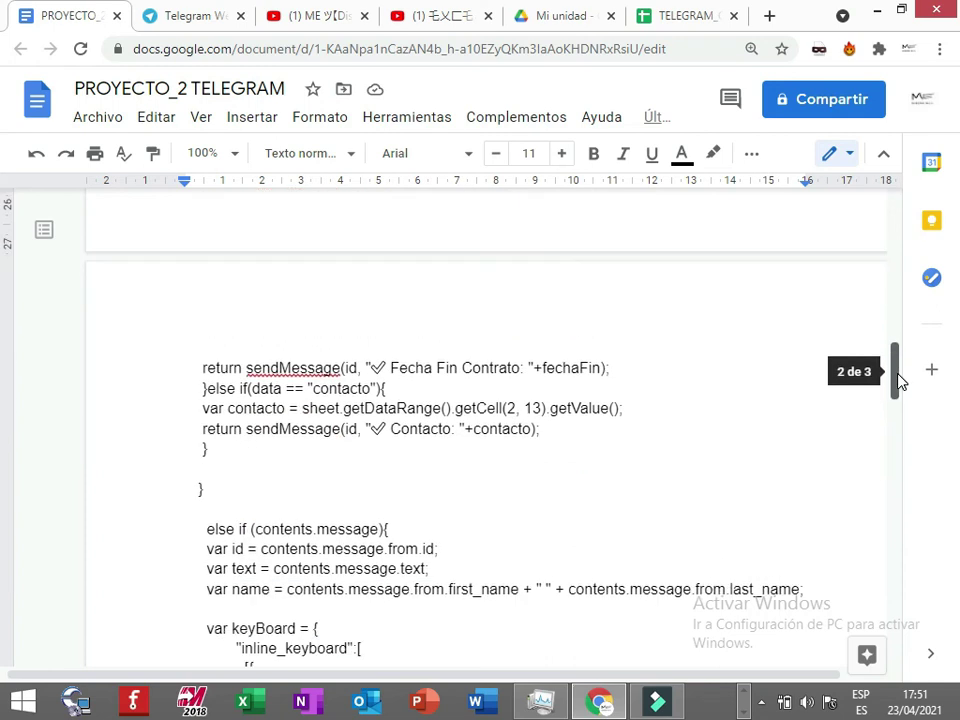
{"action": "mouse_move", "coordinate": [899, 398]}
{"action": "left_mouse_down"}
{"action": "mouse_move", "coordinate": [902, 499]}
{"action": "mouse_move", "coordinate": [904, 381]}
{"action": "left_mouse_up"}
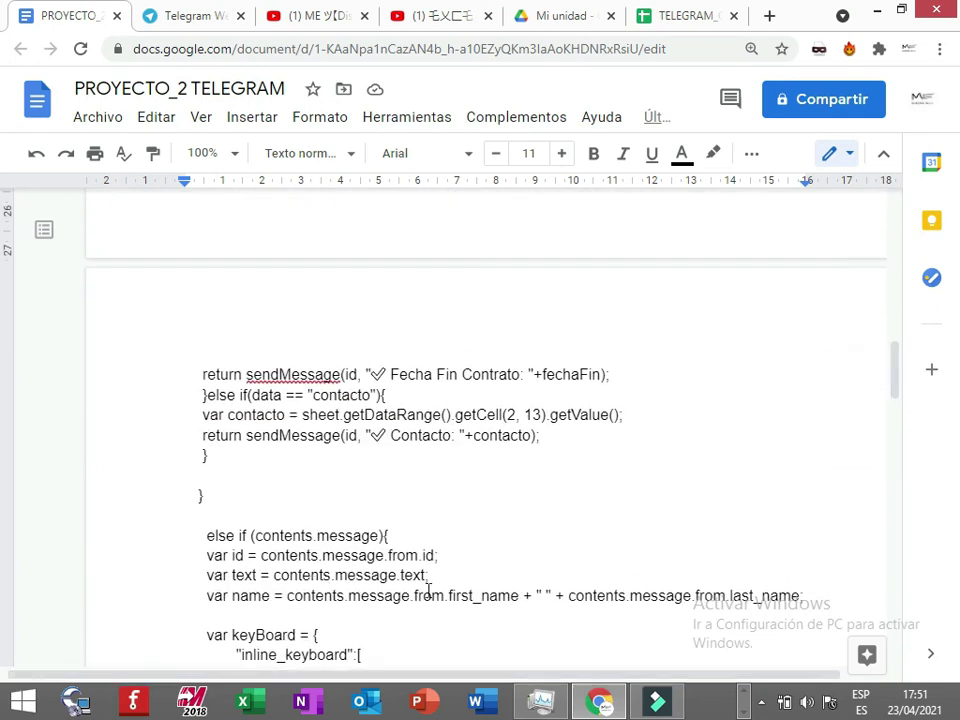
- Highlight the var id and var name lines that read the sender's id and name
{"action": "left_click_drag", "start_coordinate": [438, 556], "coordinate": [228, 556]}
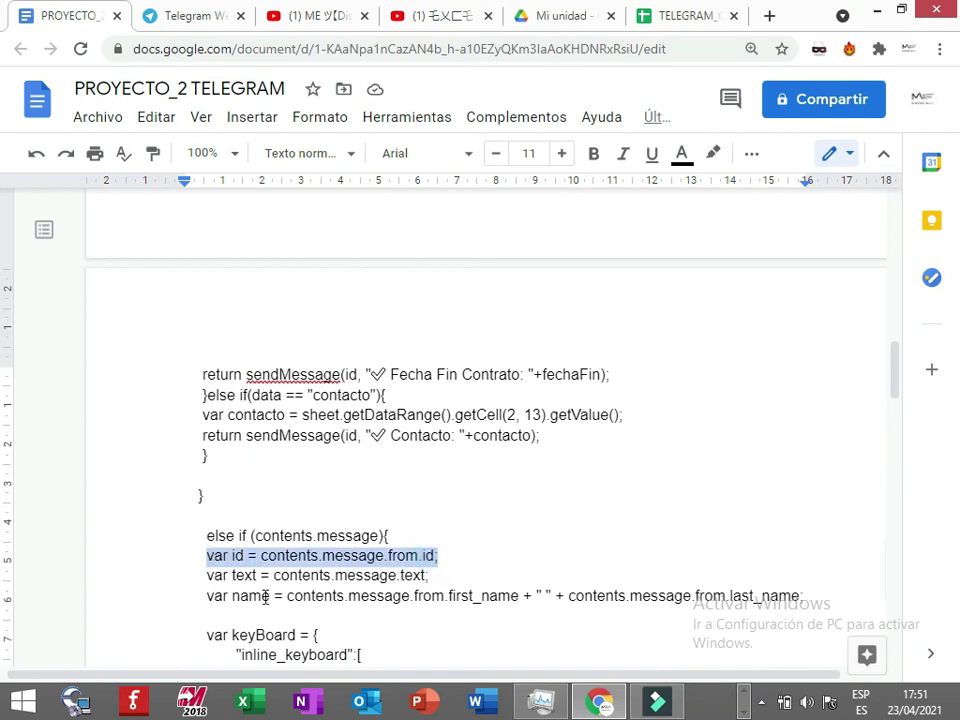
{"action": "left_click_drag", "start_coordinate": [208, 597], "coordinate": [788, 596]}
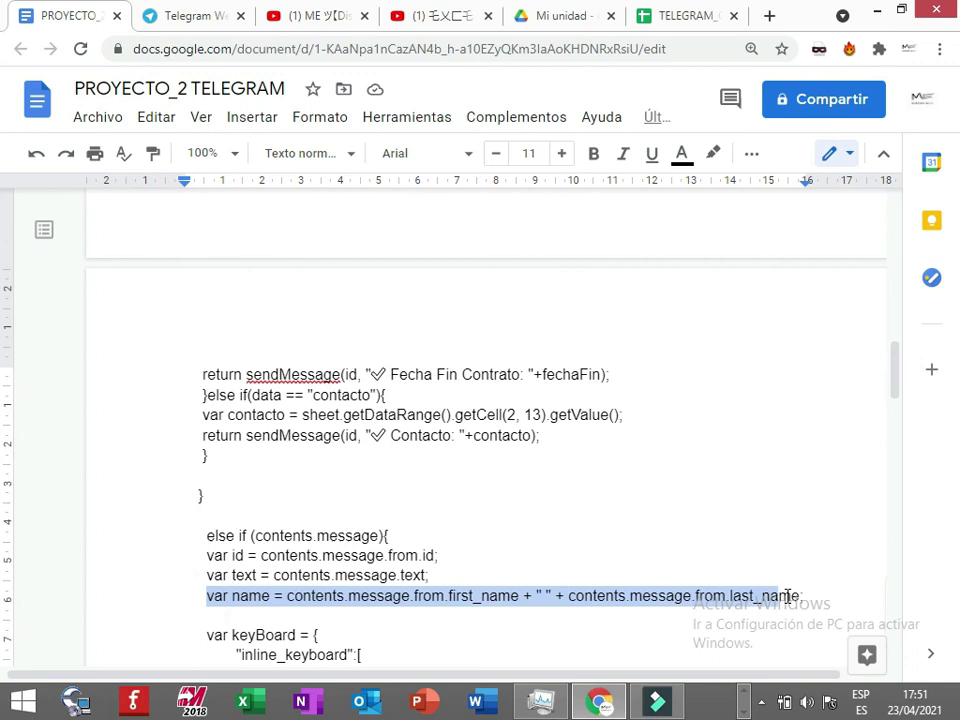
{"action": "left_click", "coordinate": [675, 17]}
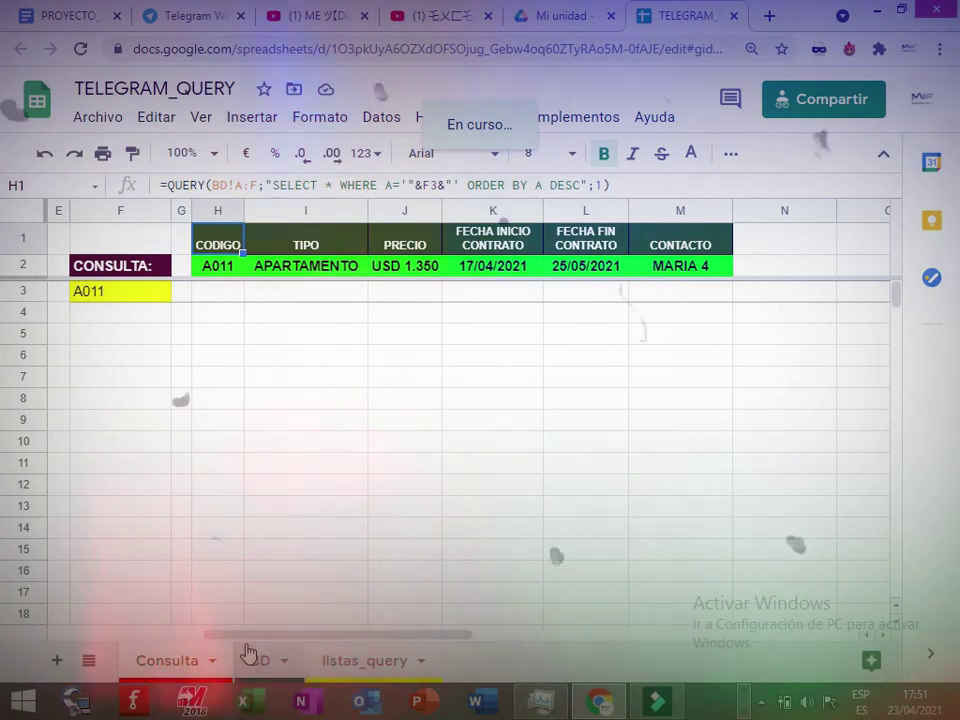
- Glance at the BD sheet, then walk the Consulta query row for A011 from F1 toward CONTACTO
{"action": "left_click", "coordinate": [256, 664]}
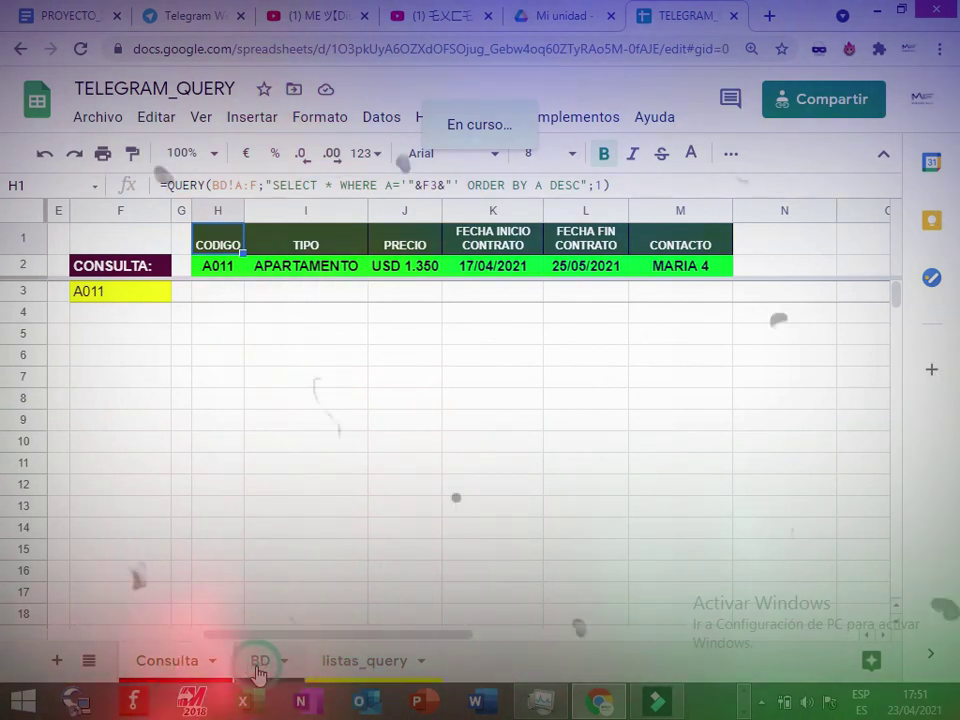
{"action": "left_click", "coordinate": [160, 664]}
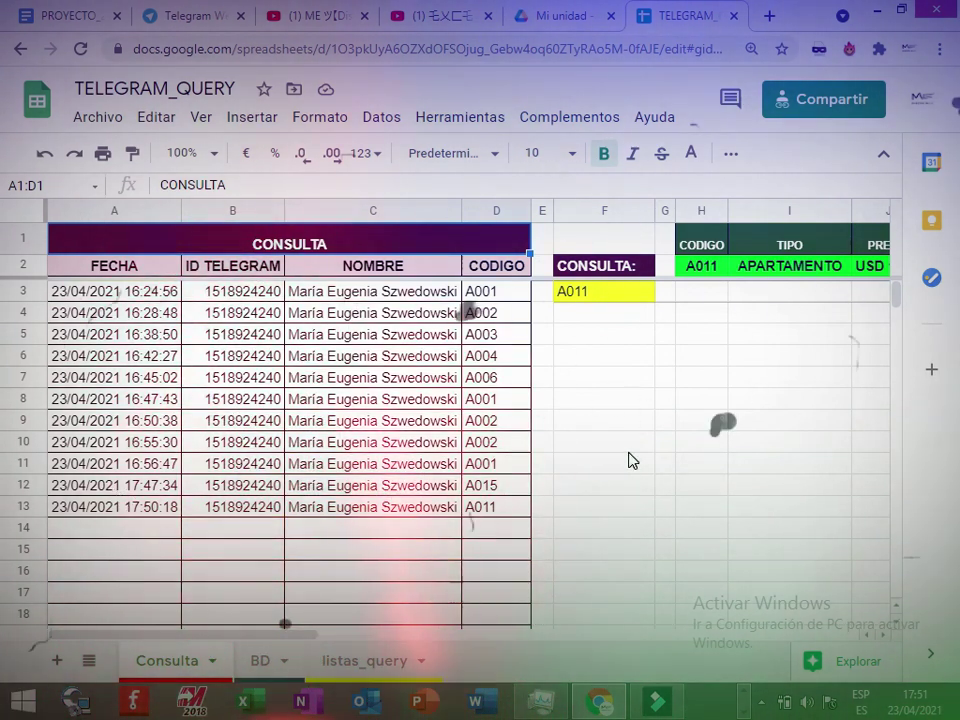
{"action": "left_click", "coordinate": [641, 247]}
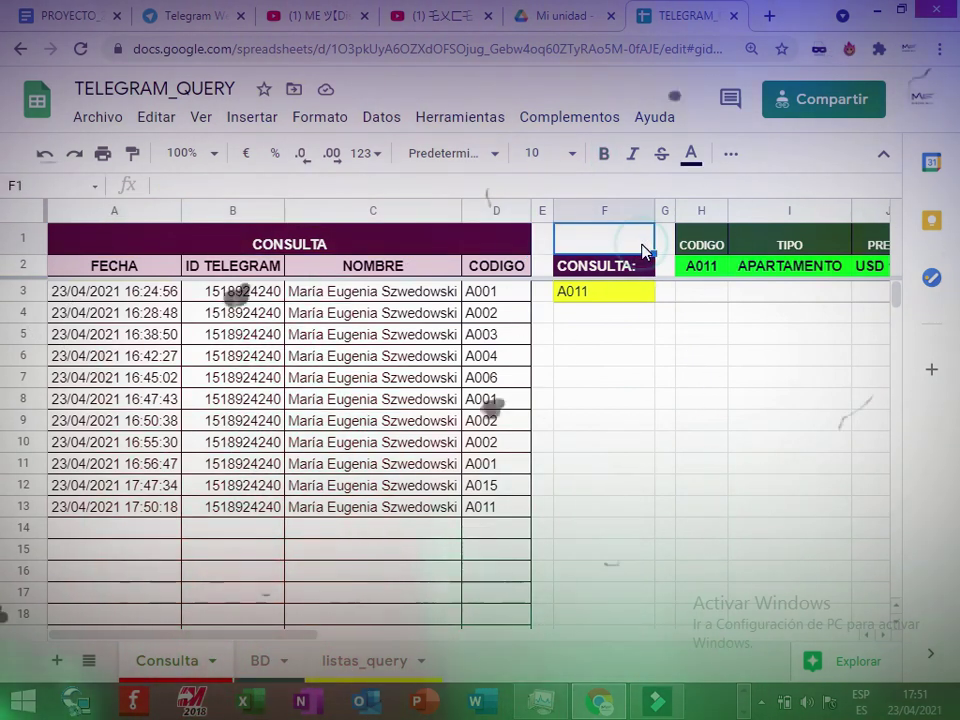
{"action": "key", "text": "Right"}
{"action": "key", "text": "Right"}
{"action": "key", "text": "Right"}
{"action": "key", "text": "Right"}
{"action": "key", "text": "Right"}
{"action": "key", "text": "Right"}
{"action": "key", "text": "Right"}
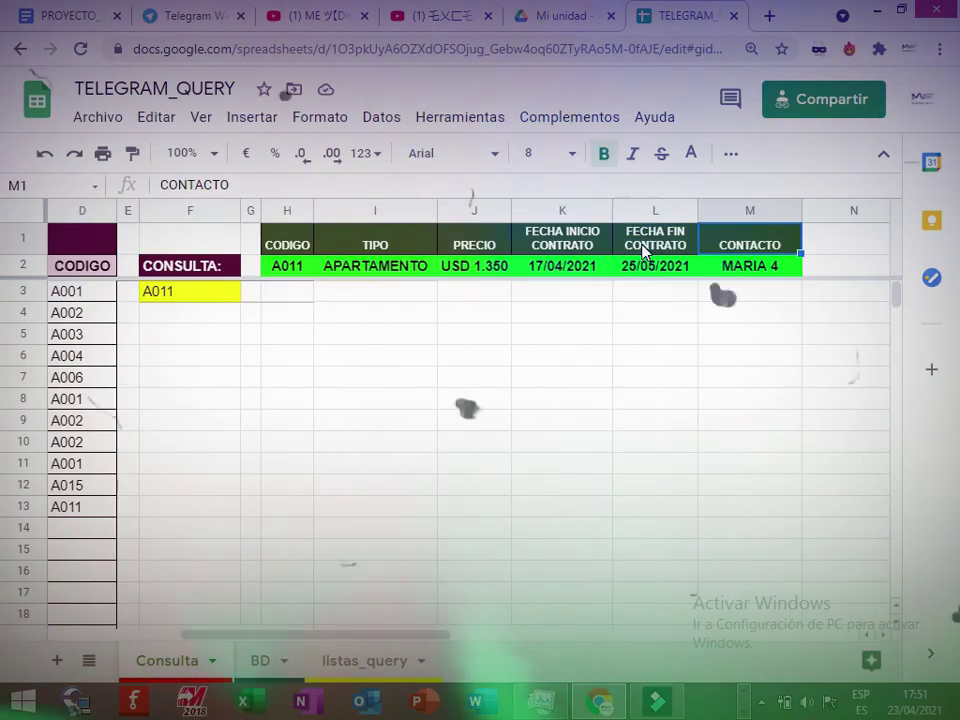